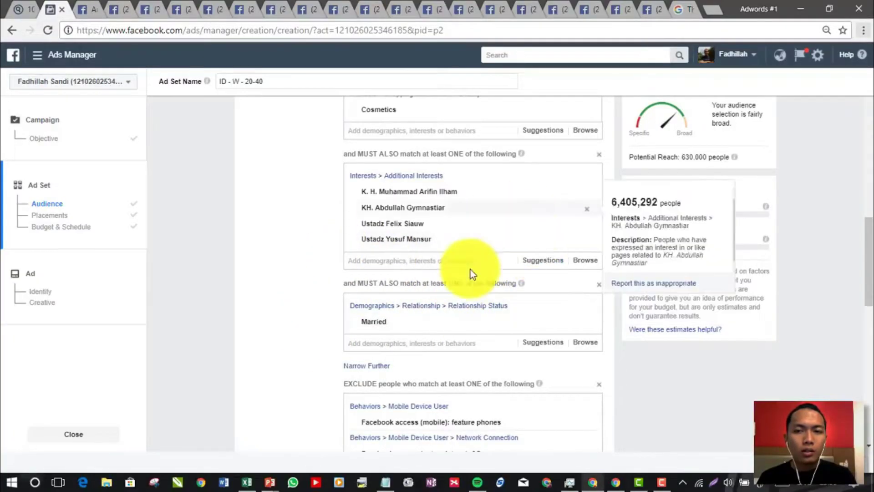
Switch the ad set's placements from automatic to Edit Placements
scroll(483, 312, "down", 5)
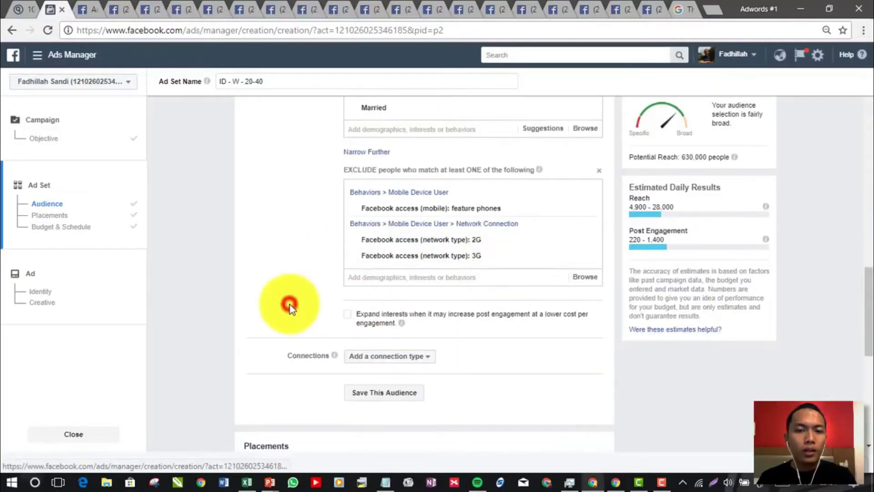
scroll(290, 305, "down", 5)
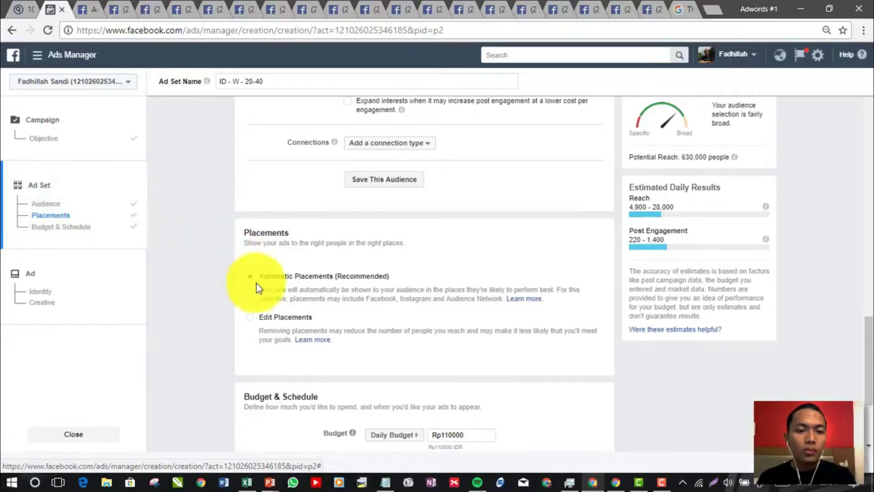
left_click_drag(867, 332, 866, 346)
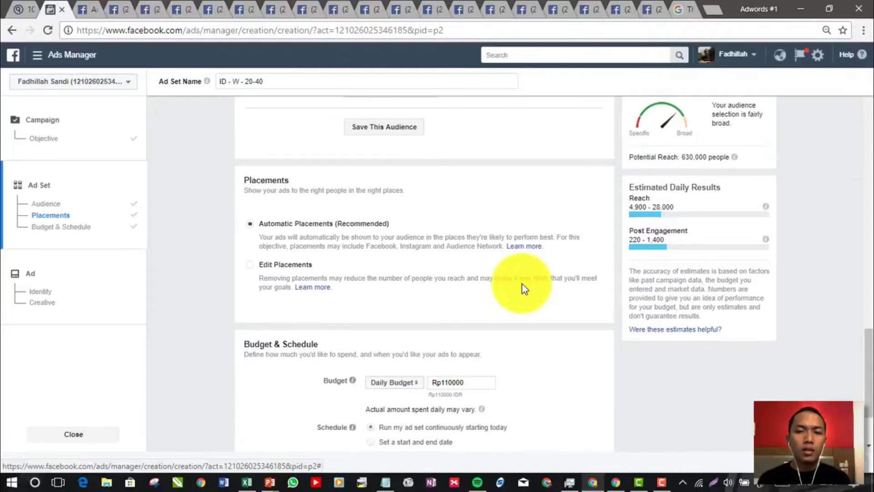
left_click(278, 268)
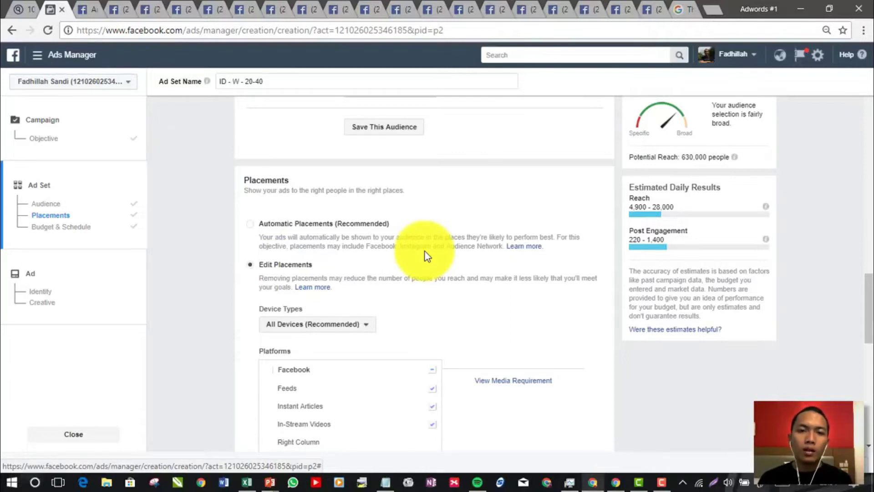
Search the web for "facebook ads placement" in a new browser tab
left_click(706, 14)
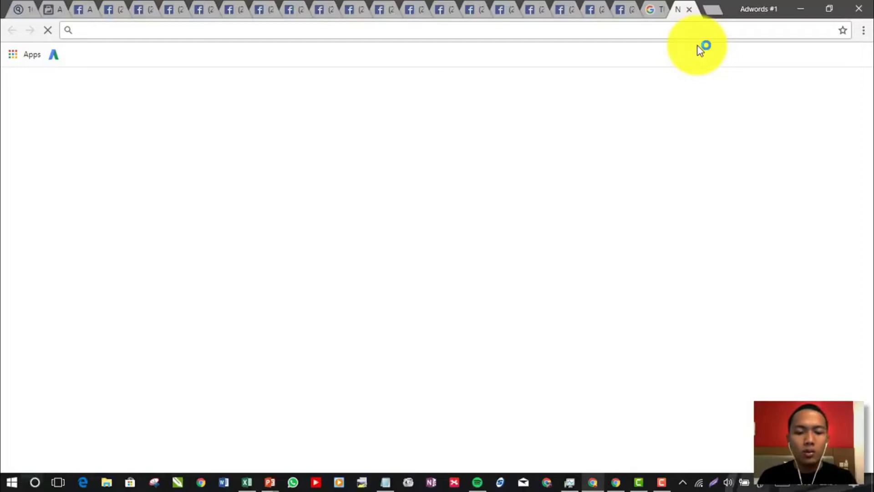
type("faceboo")
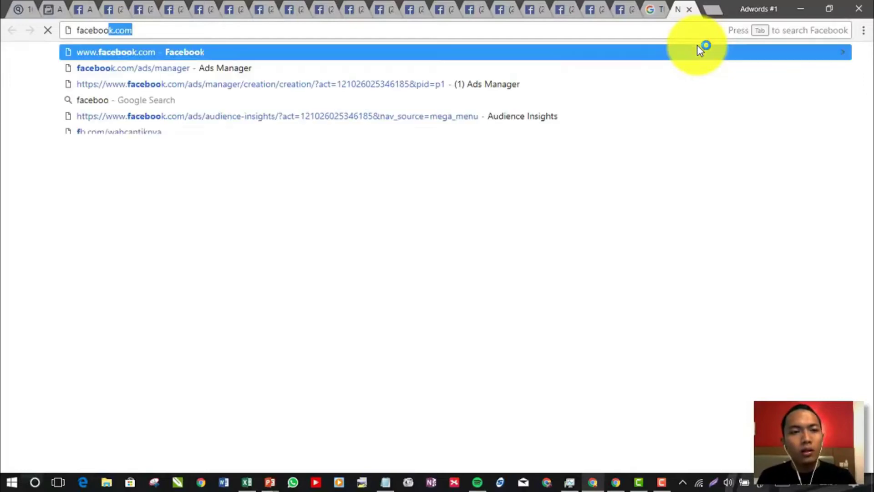
type("k ads placement")
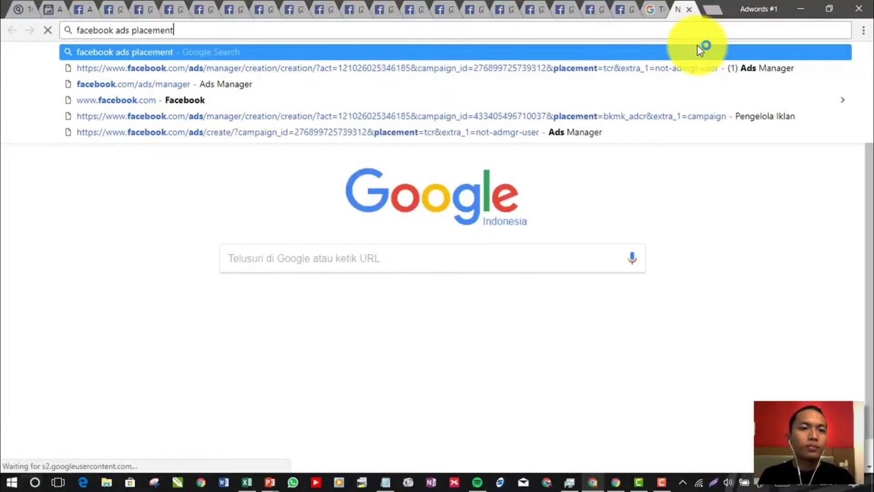
key("Return")
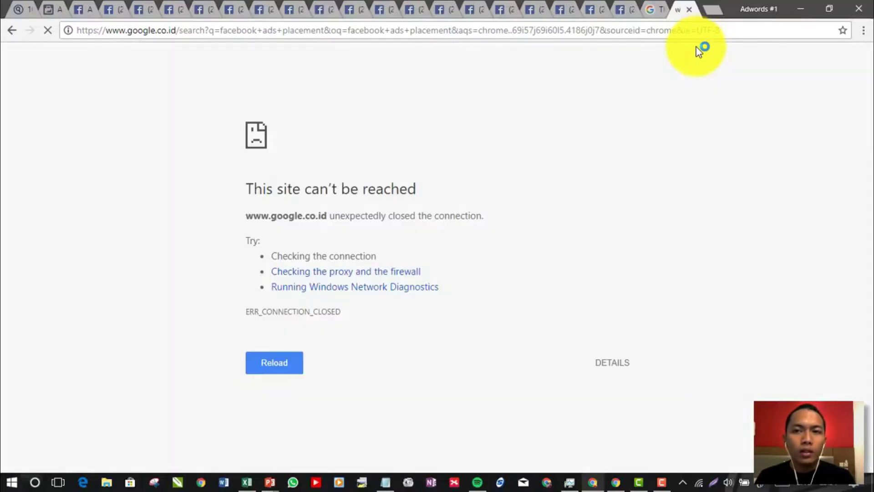
left_click(694, 32)
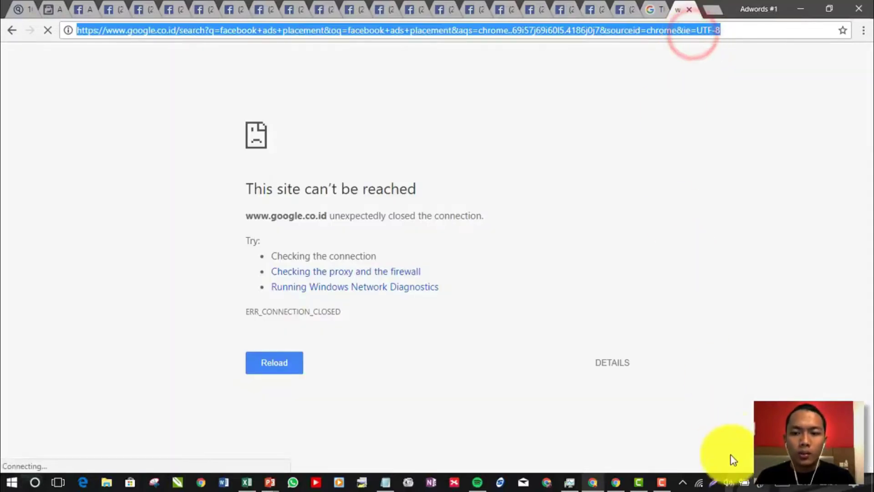
left_click(668, 483)
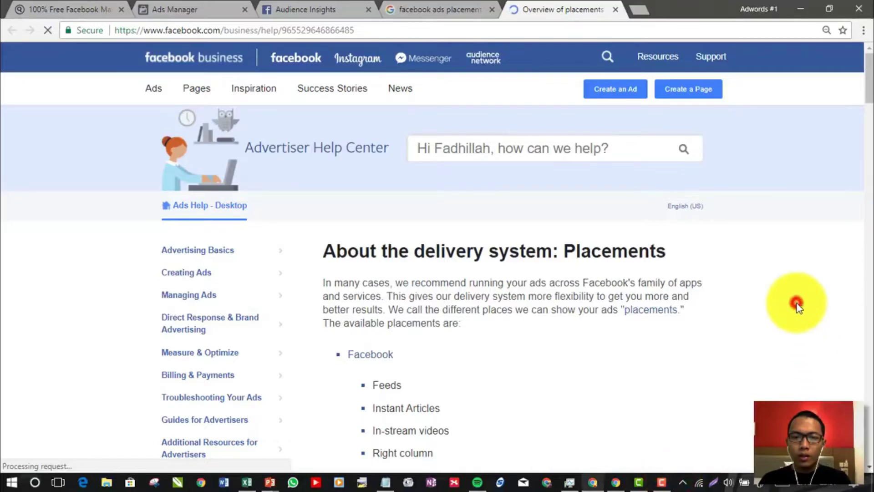
Look through the available placements in the help article "About the delivery system: Placements"
left_click(797, 303)
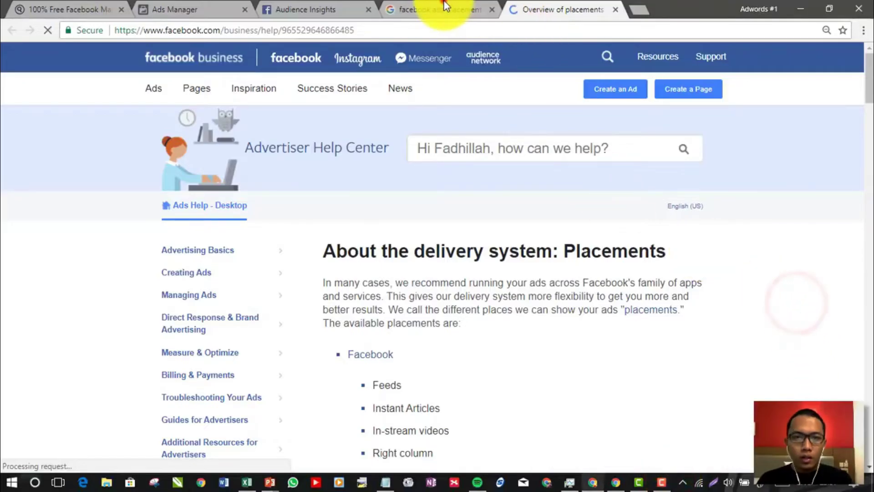
left_click(505, 12)
left_click(520, 12)
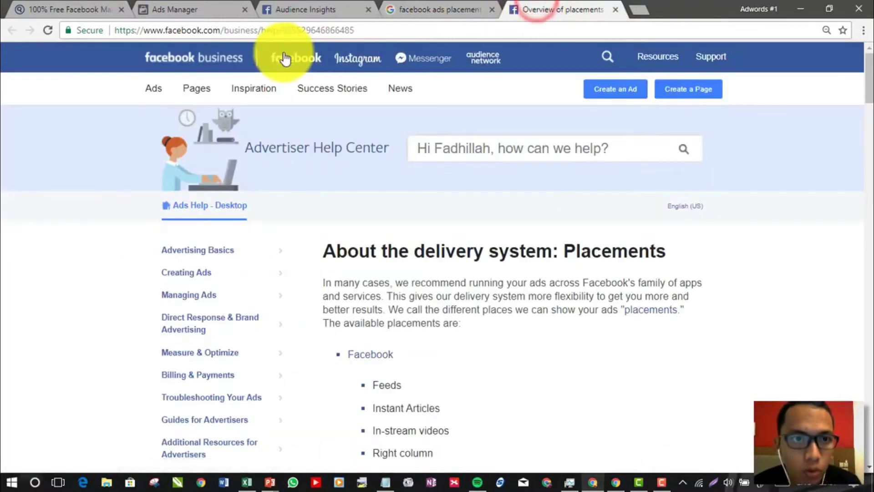
scroll(299, 141, "down", 5)
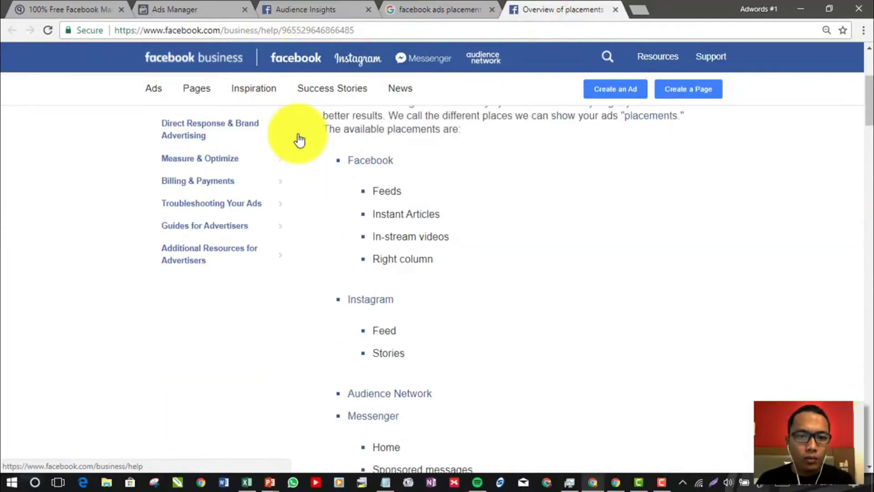
scroll(546, 211, "up", 5)
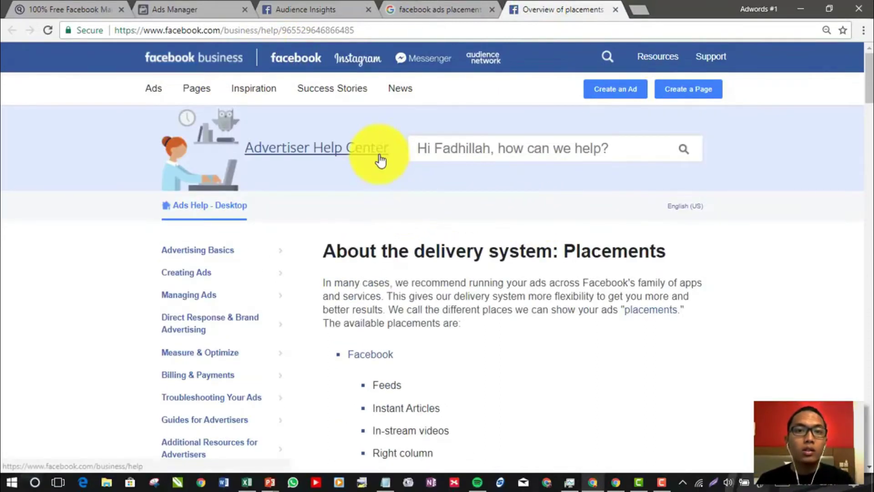
Open the Messenger business page in a background tab and highlight Feeds in the article's list of Facebook placements
mouse_move(242, 88)
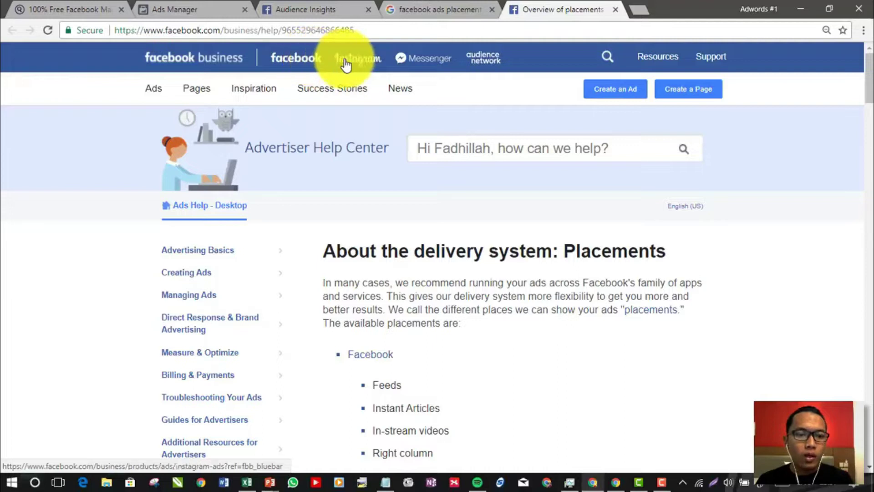
left_click(415, 64, "ctrl")
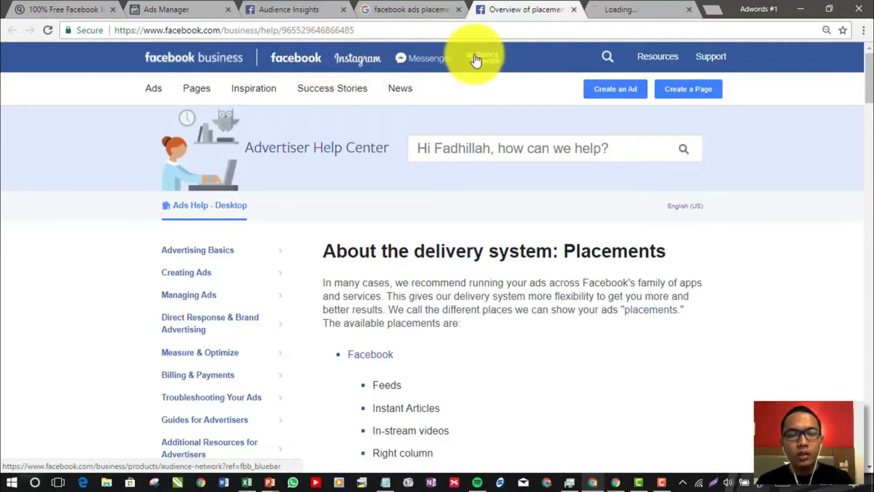
scroll(454, 284, "down", 4)
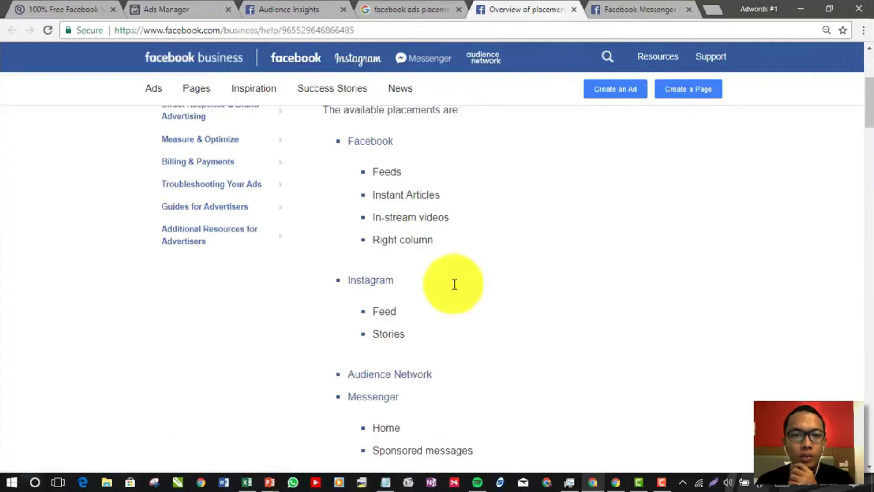
double_click(379, 171)
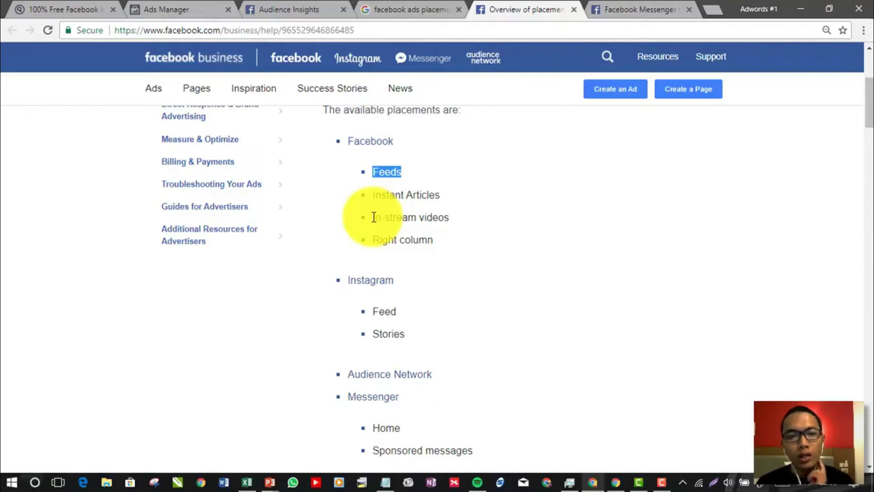
Open the Facebook home page in a new tab, examine where ads can appear around the news feed, and close it
left_click(644, 8)
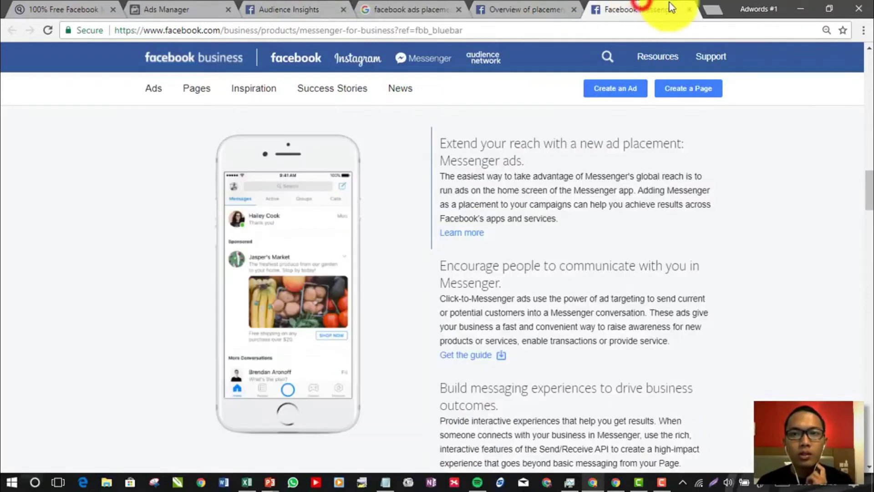
left_click(710, 9)
type("face")
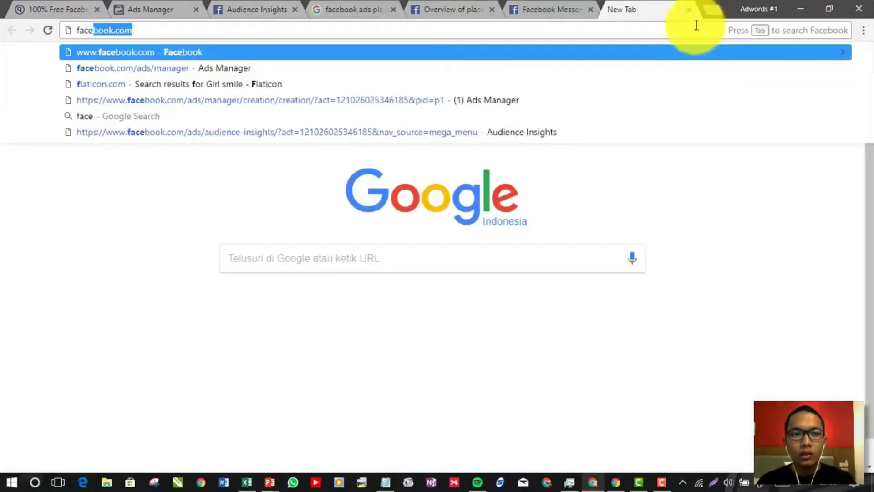
key("Return")
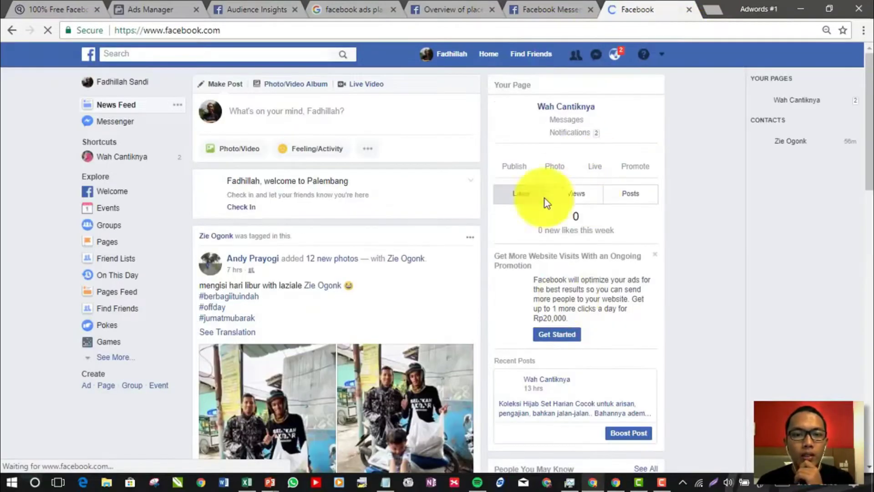
scroll(601, 287, "down", 5)
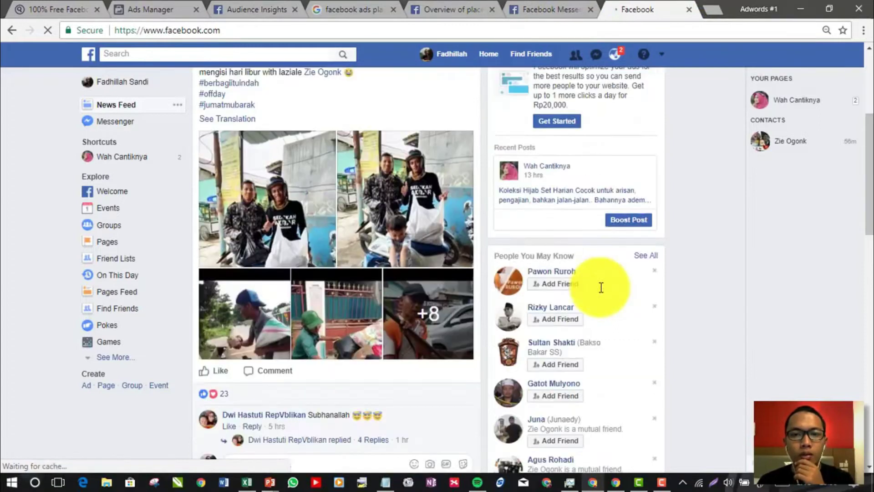
scroll(601, 288, "down", 10)
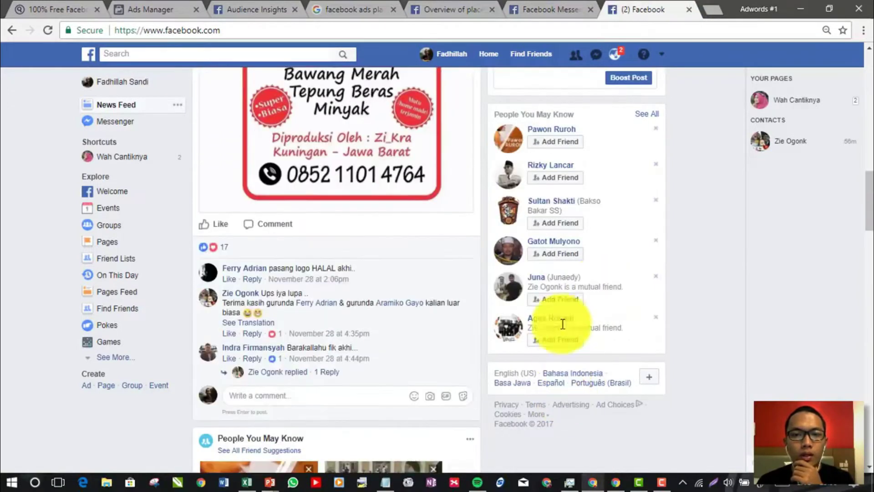
left_click(689, 9)
Return to the placements overview article and point out the Feed and Stories placements under Instagram
left_click(502, 9)
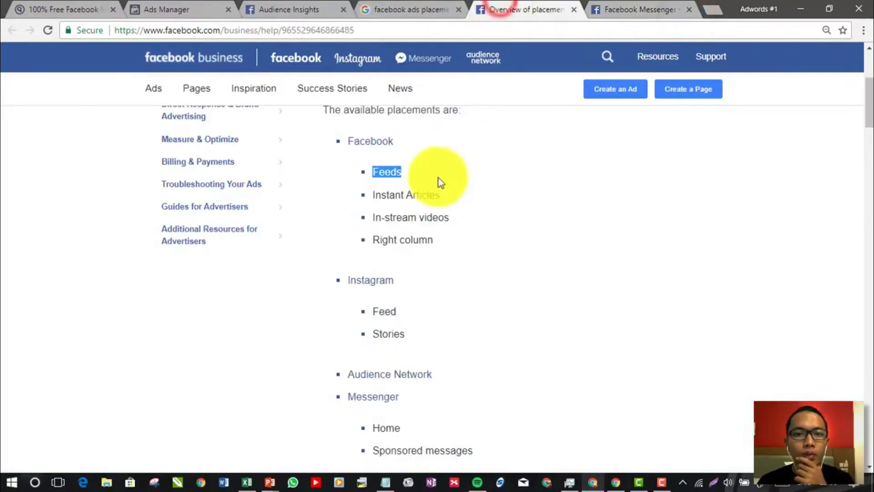
left_click(383, 313)
left_click(390, 337)
double_click(390, 337)
left_click(452, 299)
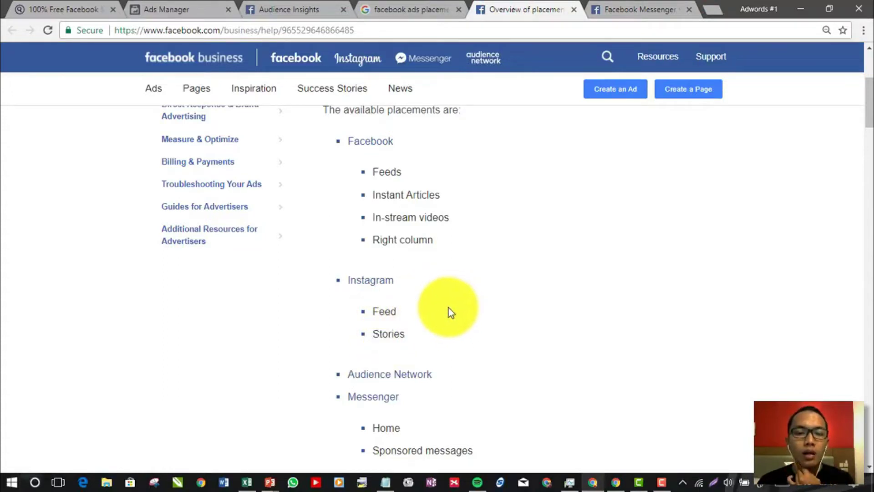
Open the Messenger placement's help page in a new tab and look through its ad types down to Sponsored Messages
scroll(449, 312, "down", 5)
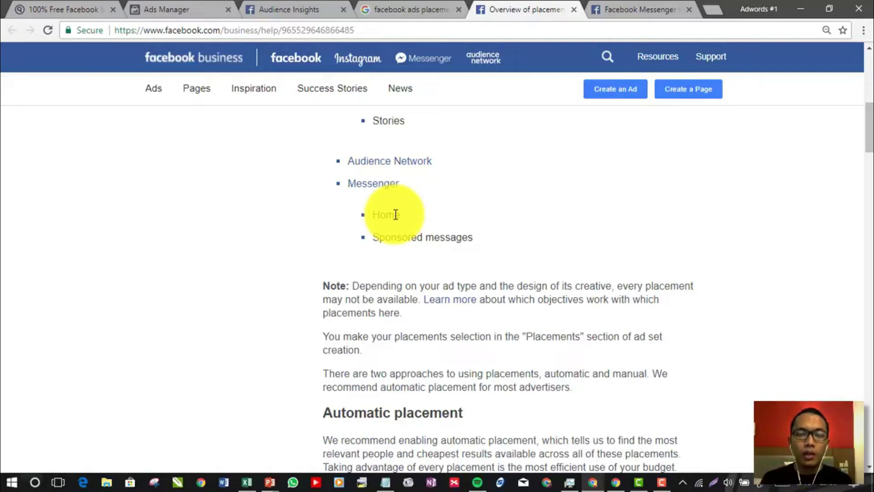
middle_click(386, 186)
left_click(520, 6)
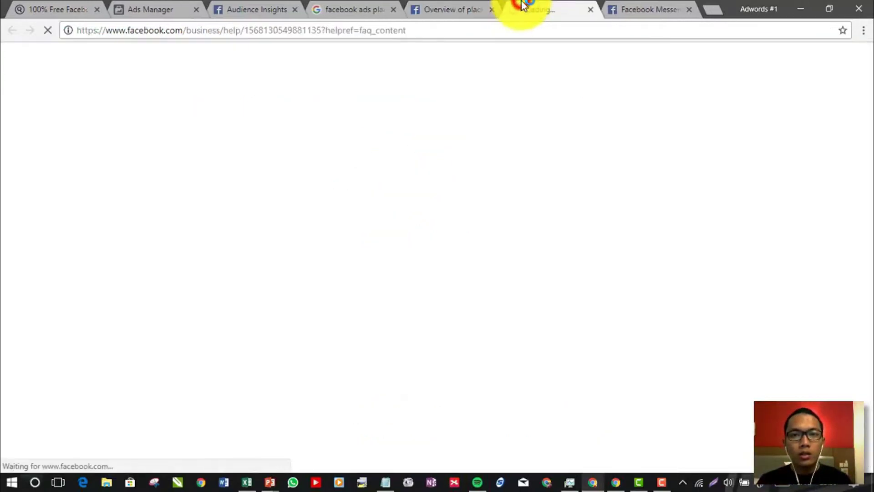
scroll(412, 250, "down", 10)
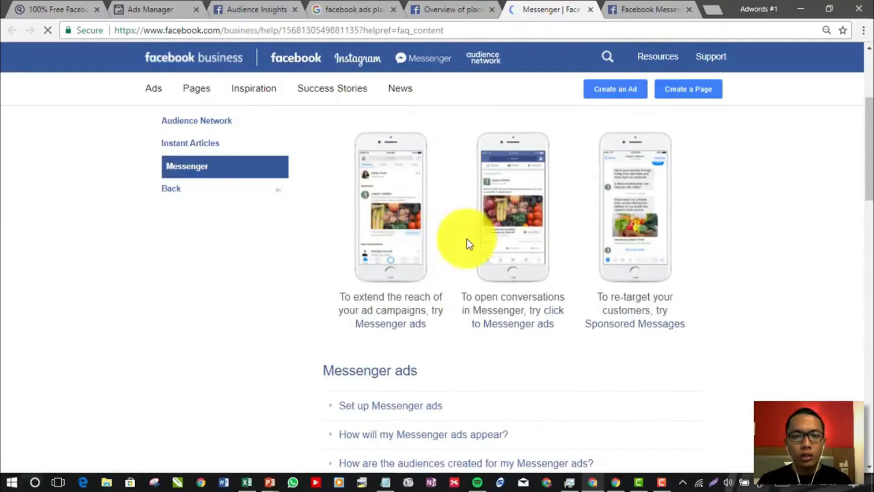
scroll(490, 236, "down", 10)
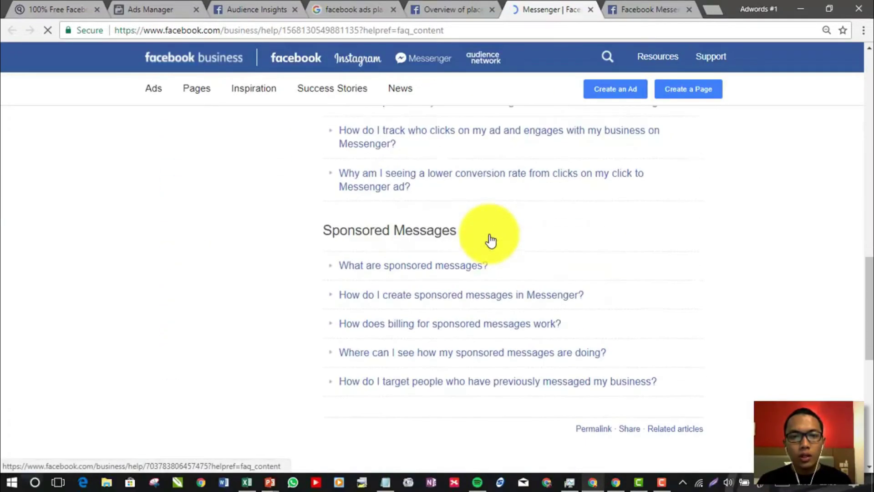
scroll(491, 235, "up", 5)
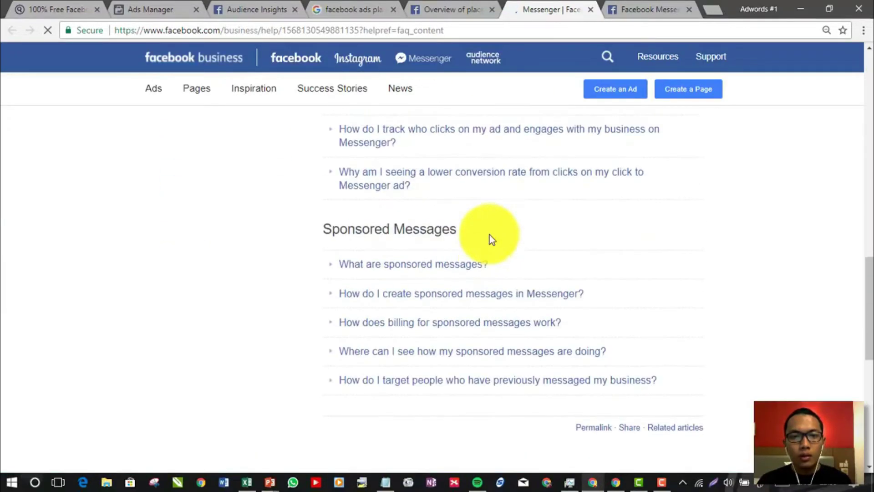
Read the answers on what sponsored messages are and how to create them in Messenger, and close that help page
left_click(446, 265)
scroll(460, 282, "down", 5)
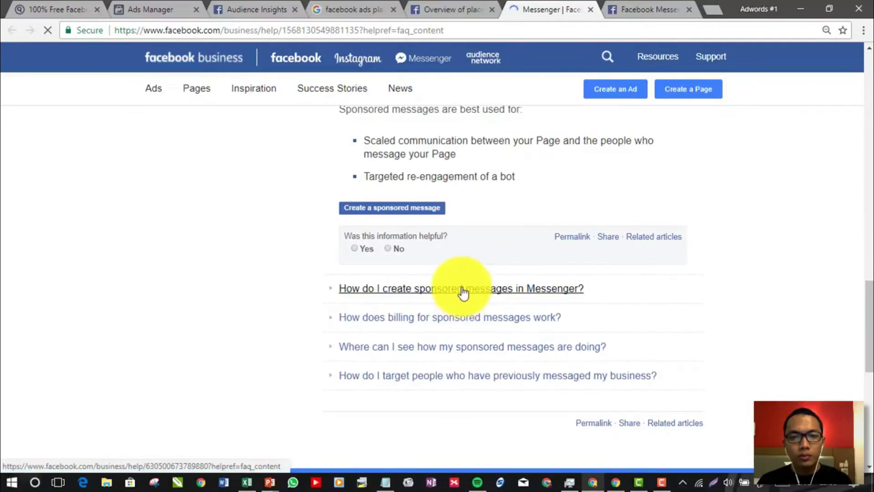
left_click(463, 293)
scroll(463, 294, "down", 5)
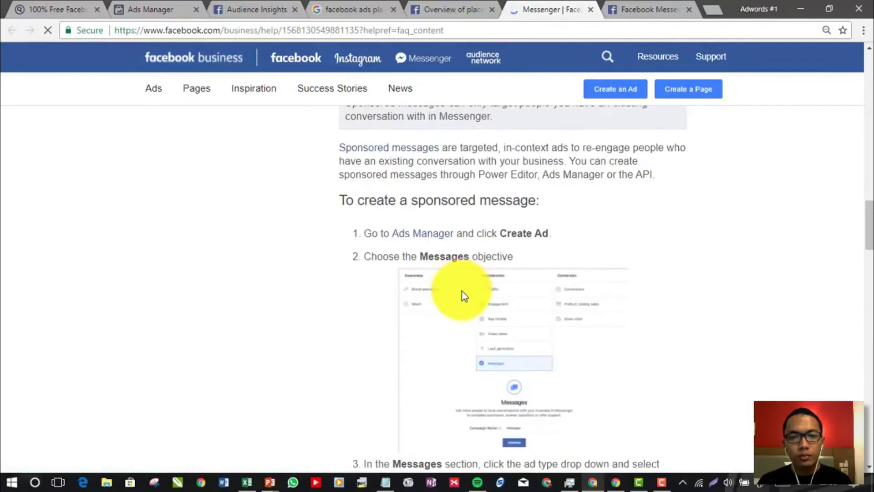
scroll(463, 293, "down", 15)
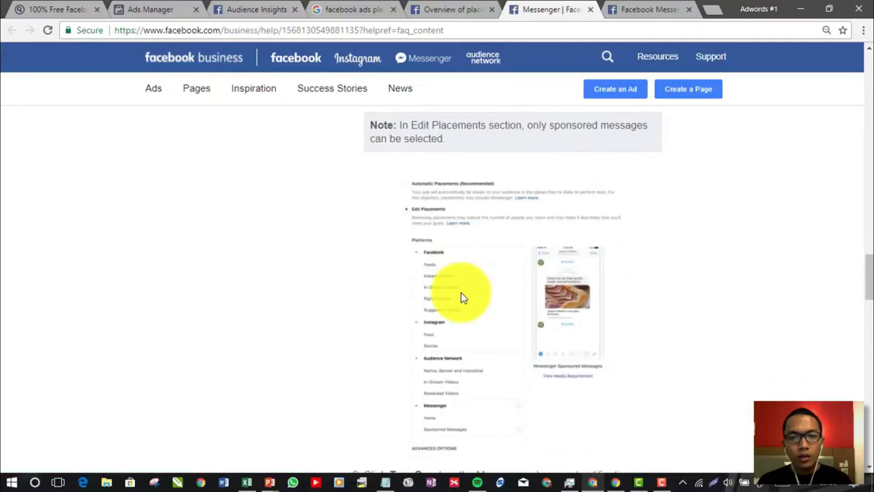
scroll(461, 293, "down", 11)
scroll(461, 300, "down", 20)
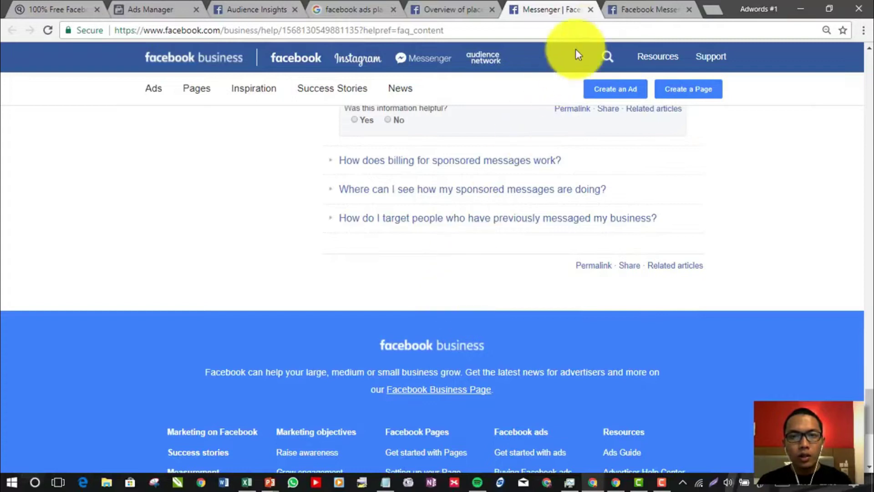
left_click(591, 10)
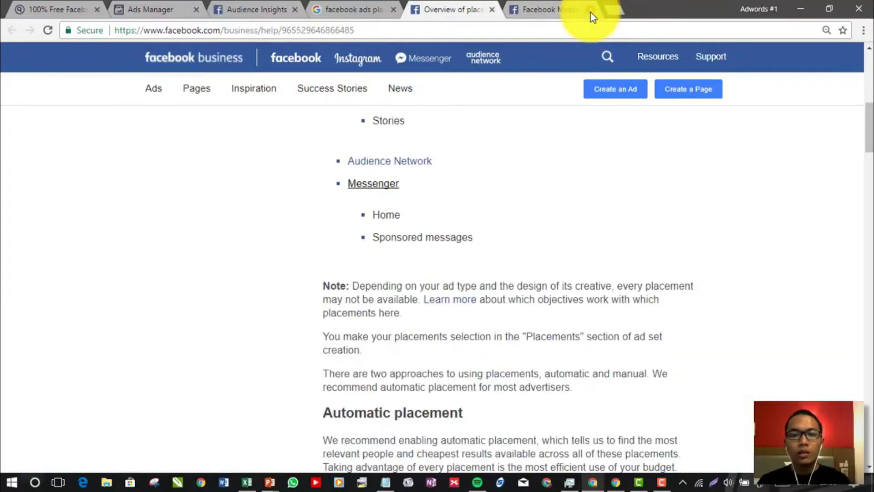
Read the Automatic placement section of the placements overview article and highlight its recommendation text
scroll(469, 259, "down", 5)
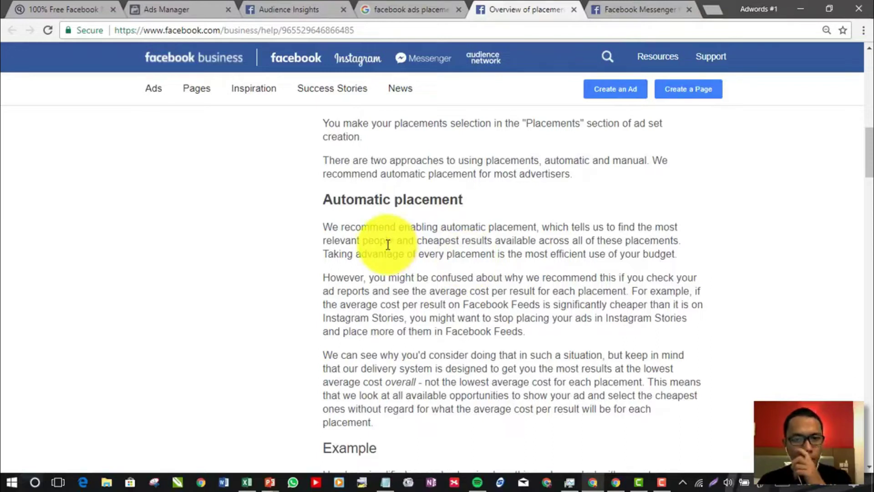
double_click(370, 228)
left_click(343, 251)
left_click_drag(319, 196, 424, 296)
left_click(432, 328)
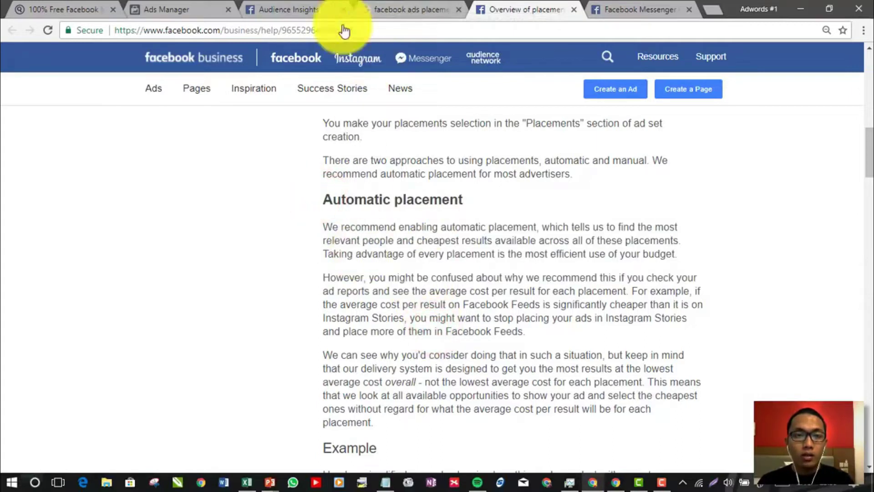
Return to the ad set in Ads Manager and review the Facebook, Instagram, Audience Network and Messenger placements under Edit Placements
left_click(321, 10)
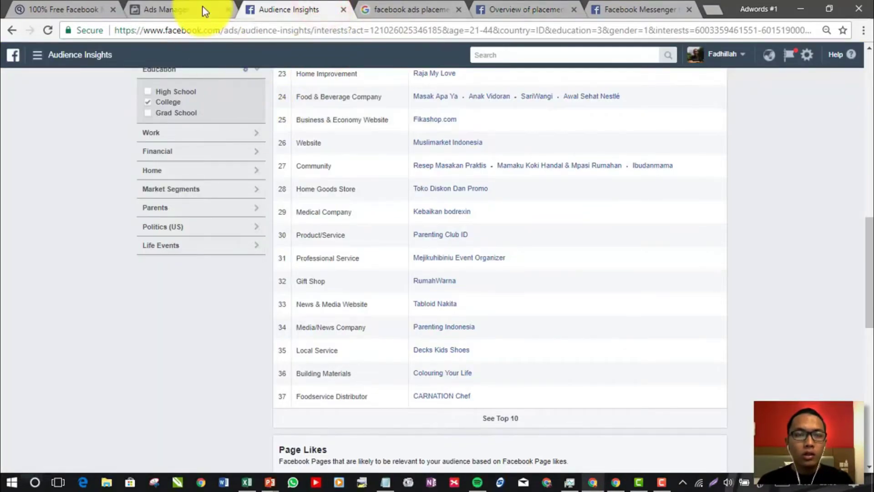
scroll(390, 176, "up", 3)
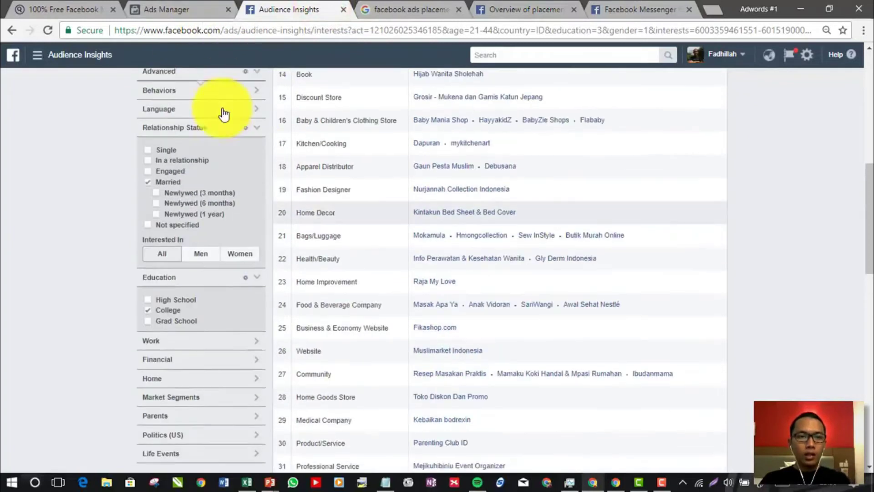
left_click(180, 10)
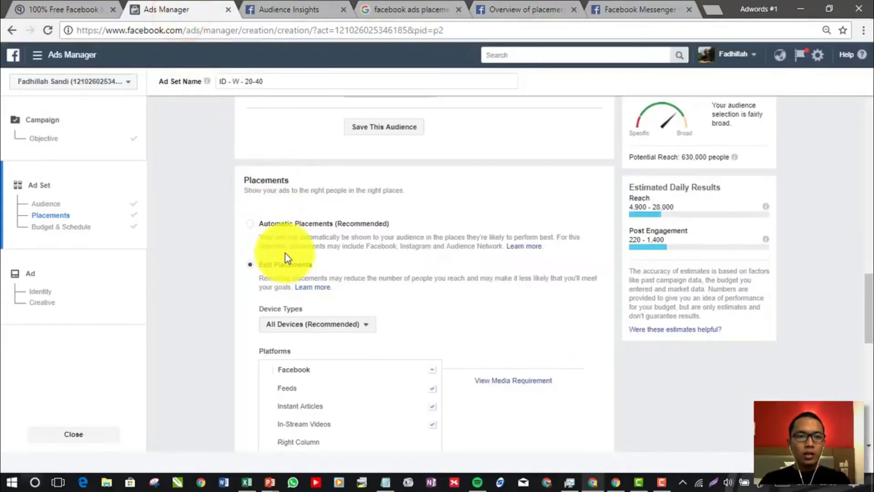
scroll(387, 262, "down", 2)
scroll(389, 267, "down", 3)
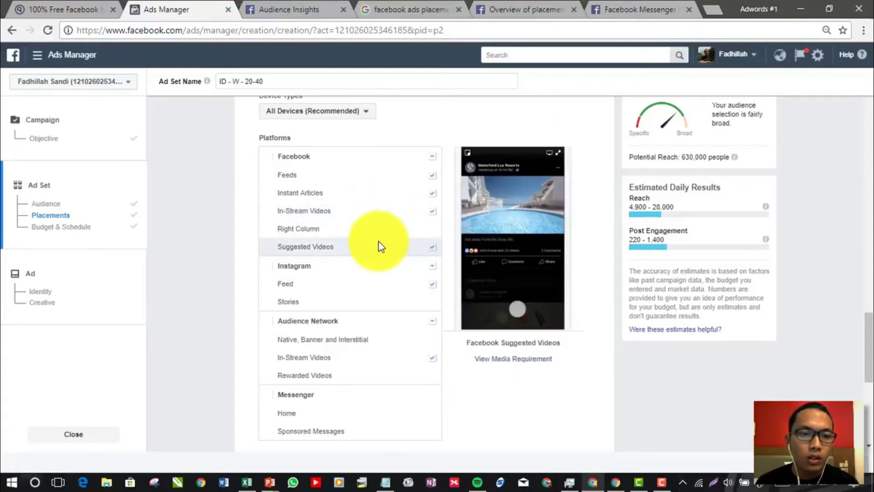
scroll(392, 323, "down", 5)
scroll(393, 321, "up", 5)
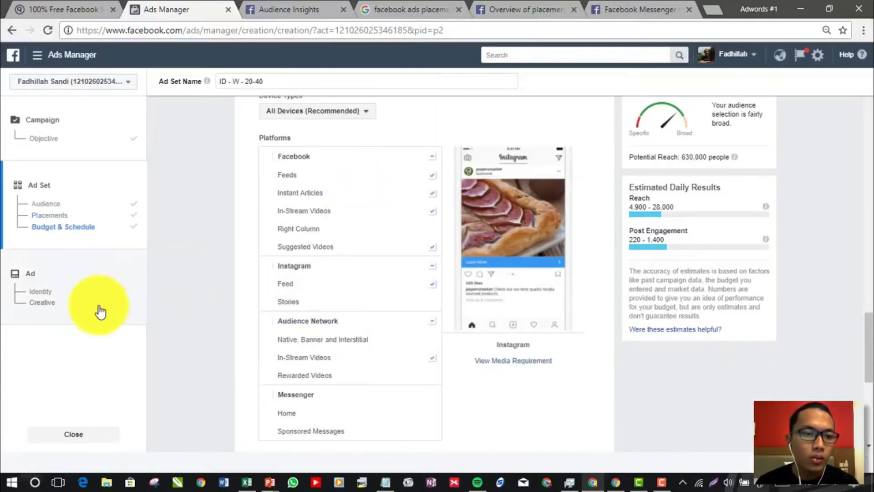
Open the ad level and look over its Identity settings, selected page post and ad preview
left_click(44, 298)
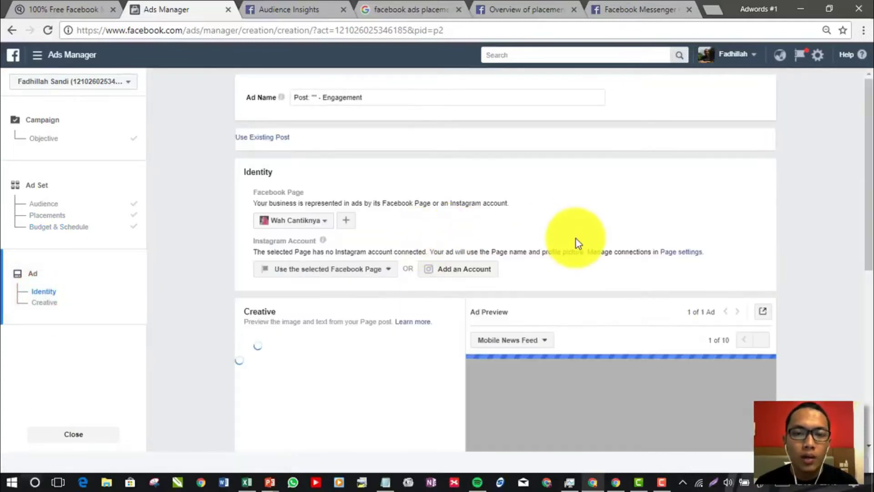
scroll(571, 254, "down", 5)
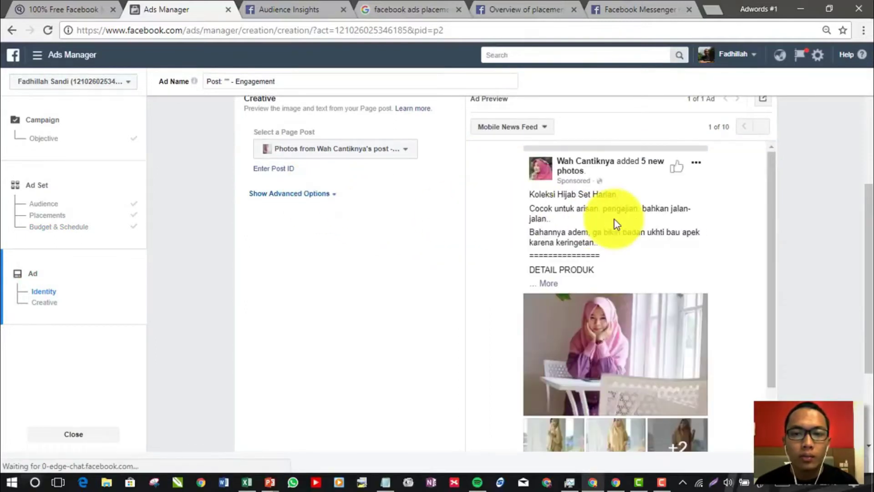
scroll(861, 191, "up", 1)
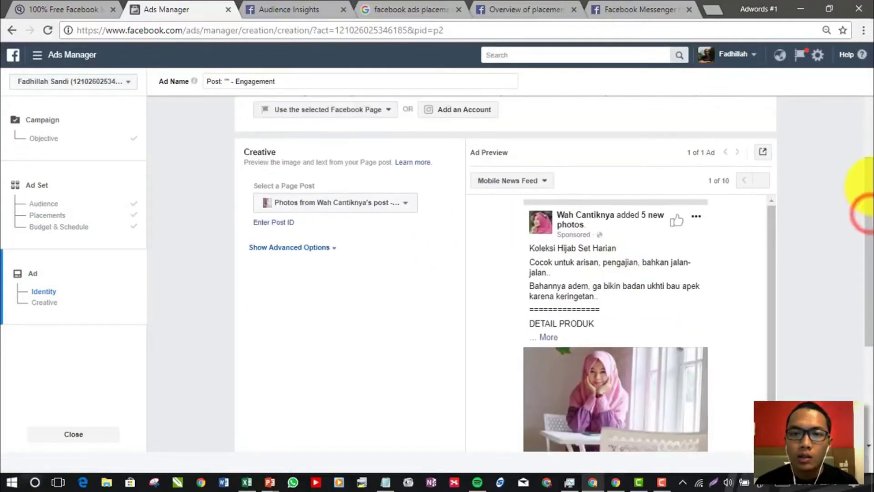
scroll(362, 232, "up", 3)
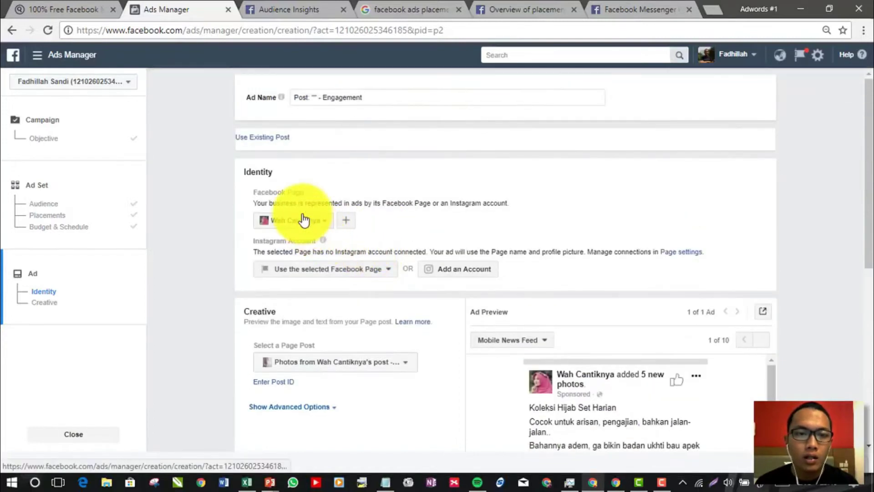
scroll(346, 226, "down", 4)
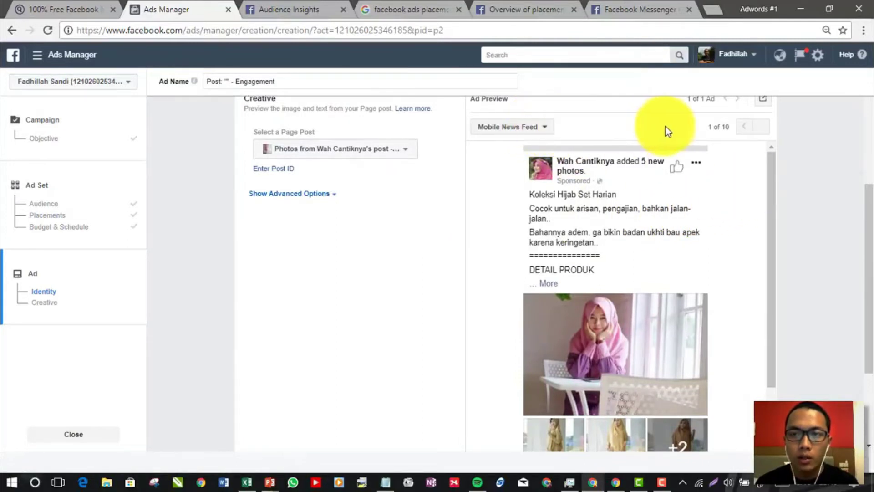
Preview the ad as Feature Phone and as Desktop News Feed, and look through the desktop version
left_click(549, 130)
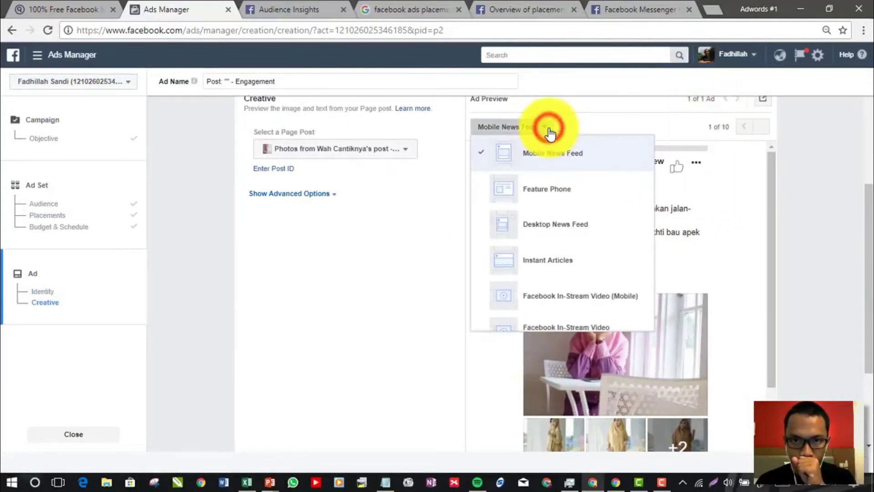
left_click(549, 200)
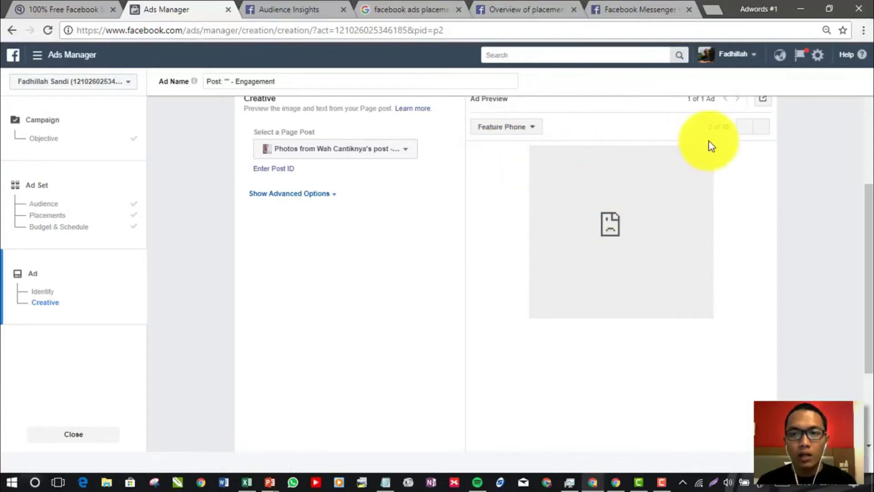
left_click(532, 126)
left_click(512, 219)
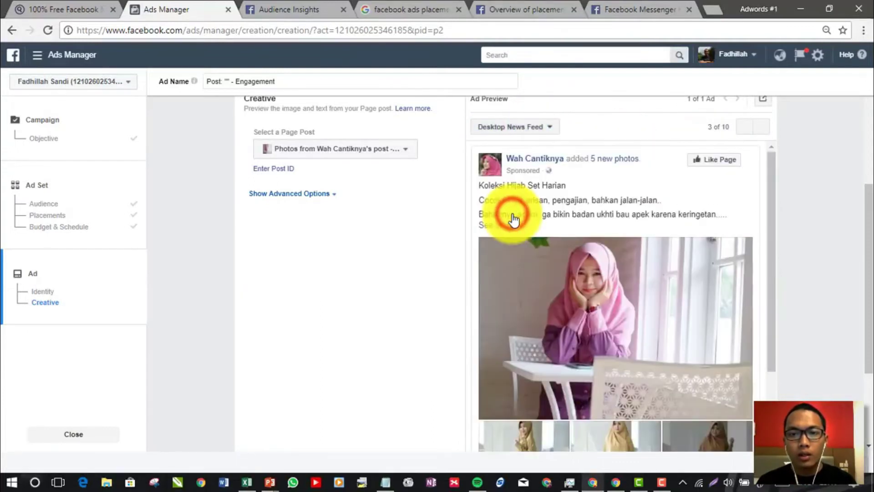
mouse_move(770, 204)
left_mouse_down()
mouse_move(771, 306)
mouse_move(775, 211)
left_mouse_up()
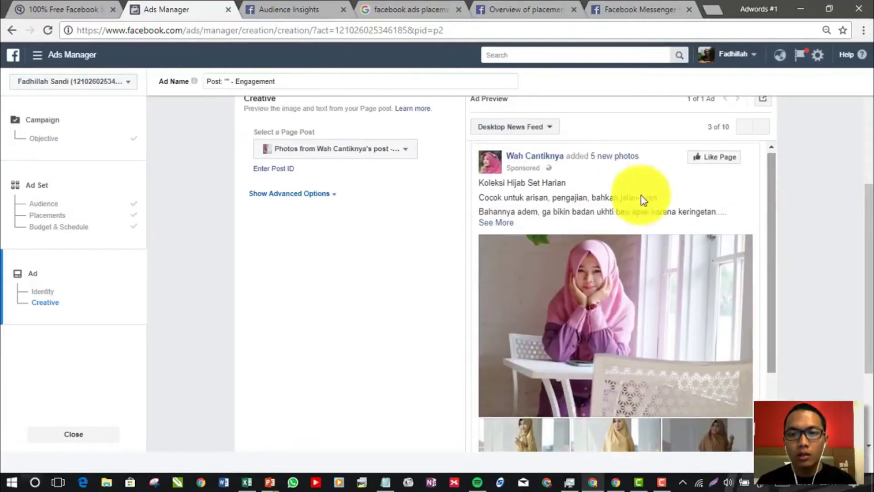
scroll(574, 248, "down", 2)
scroll(585, 273, "up", 3)
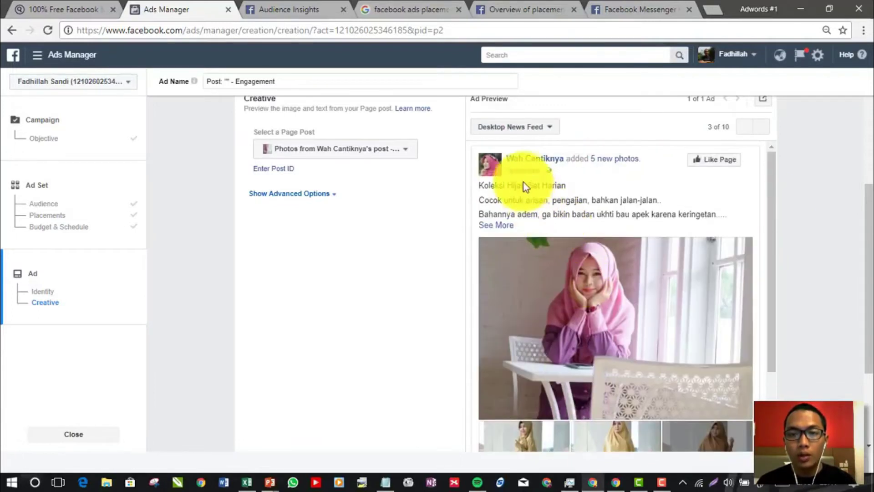
Preview the ad as Instant Articles and as Facebook Suggested Video (Mobile)
left_click(498, 127)
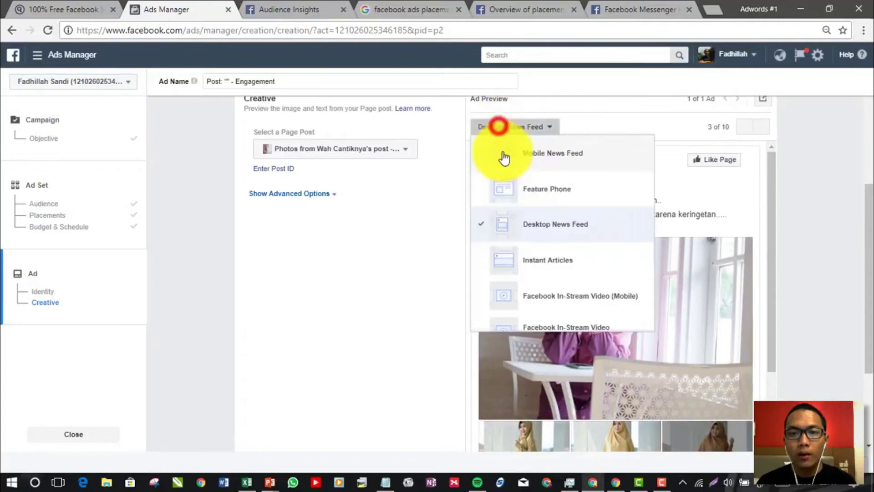
left_click(513, 261)
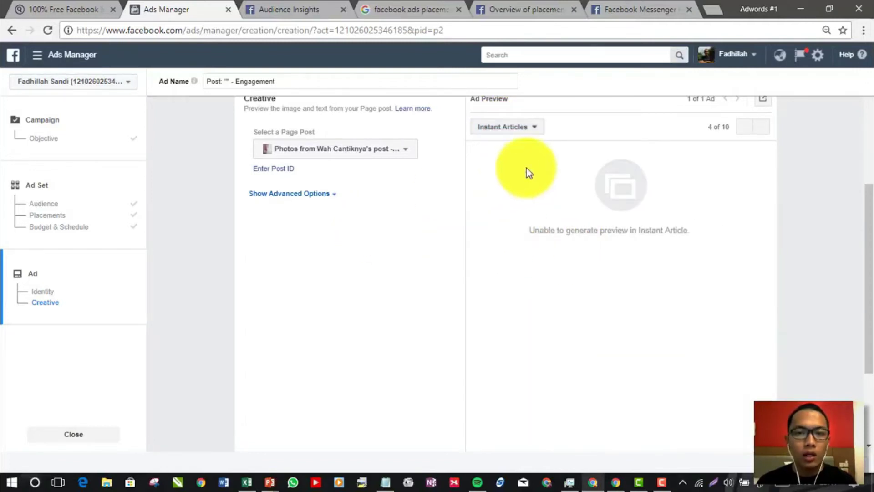
left_click(530, 130)
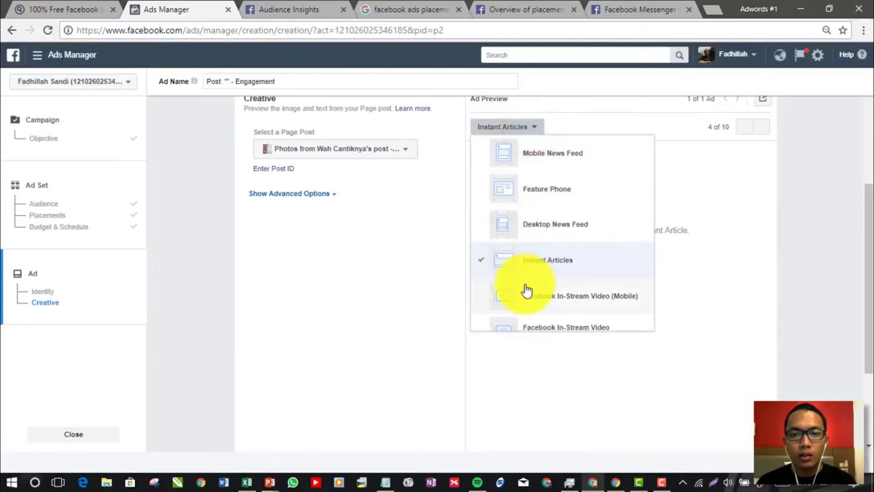
scroll(637, 205, "down", 3)
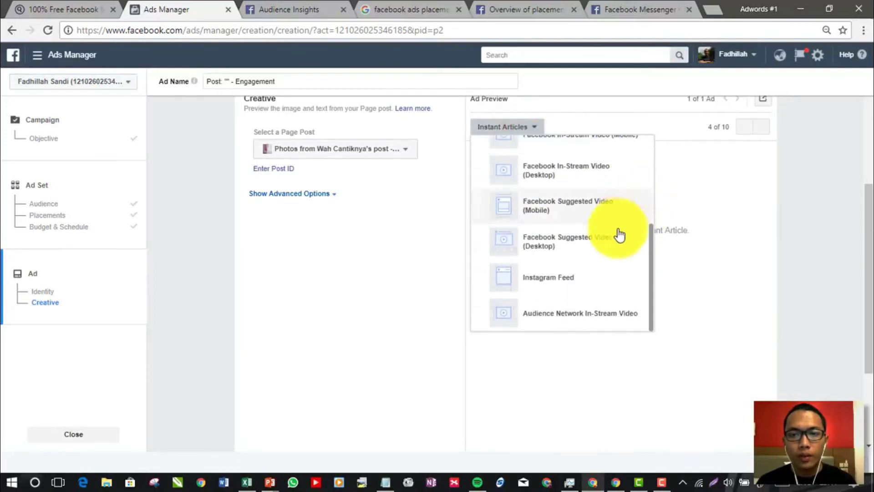
left_click(605, 211)
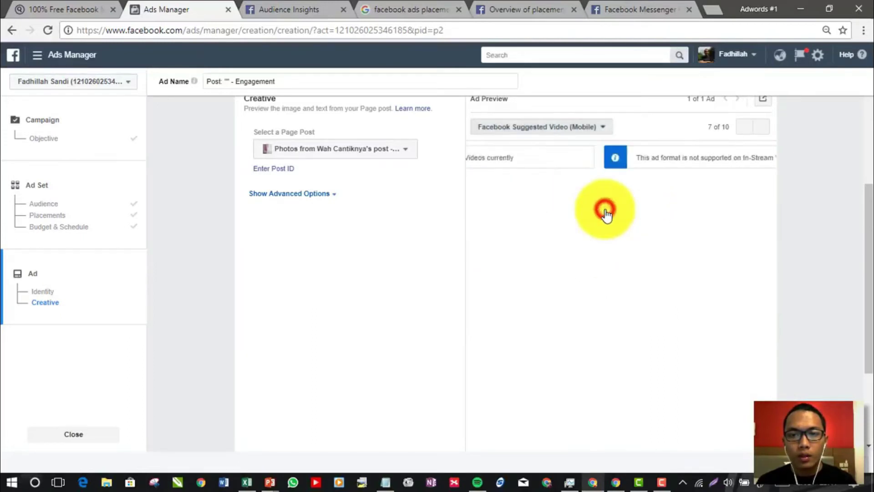
Preview the ad as Instagram Feed and examine the caption below the image
left_click(581, 126)
scroll(576, 246, "down", 1)
left_click(569, 274)
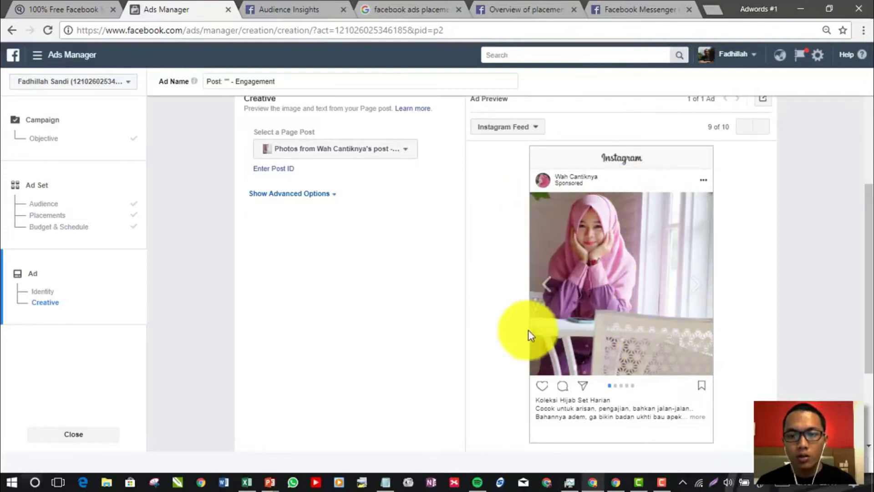
left_click(541, 401)
left_click_drag(537, 401, 687, 414)
left_click(695, 416)
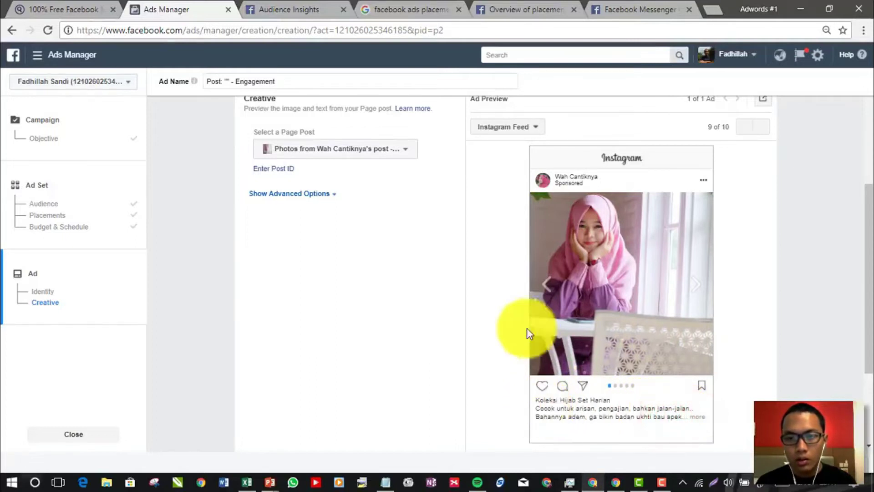
Switch the ad preview back to Mobile News Feed and examine it
left_click(531, 130)
scroll(524, 200, "up", 5)
left_click(531, 155)
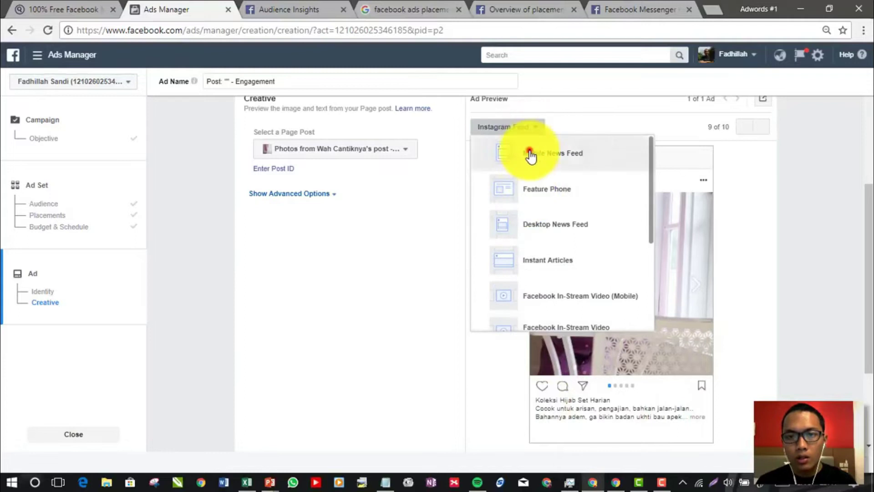
left_click(528, 196)
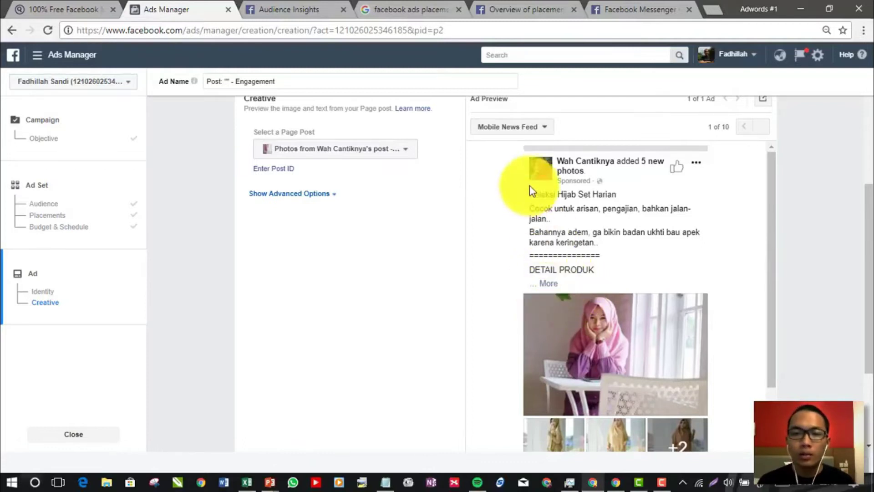
Preview the ad as Audience Network In-Stream Video
left_click(518, 124)
scroll(519, 269, "down", 3)
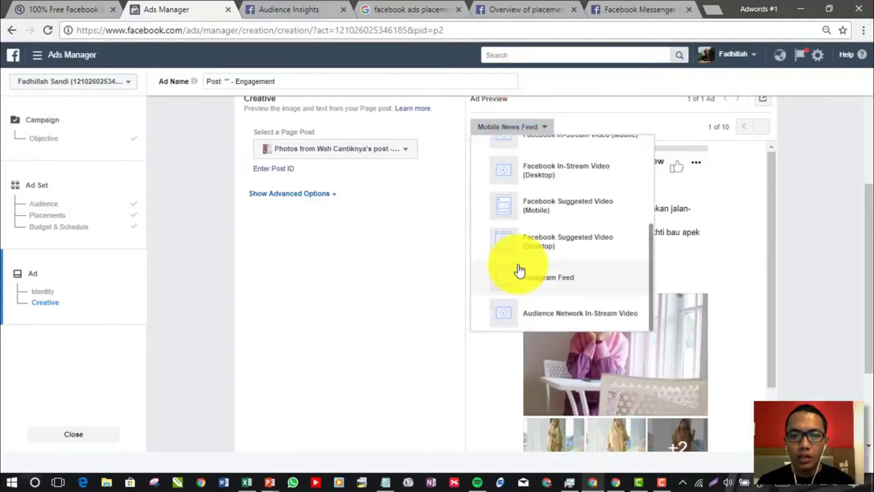
left_click(518, 310)
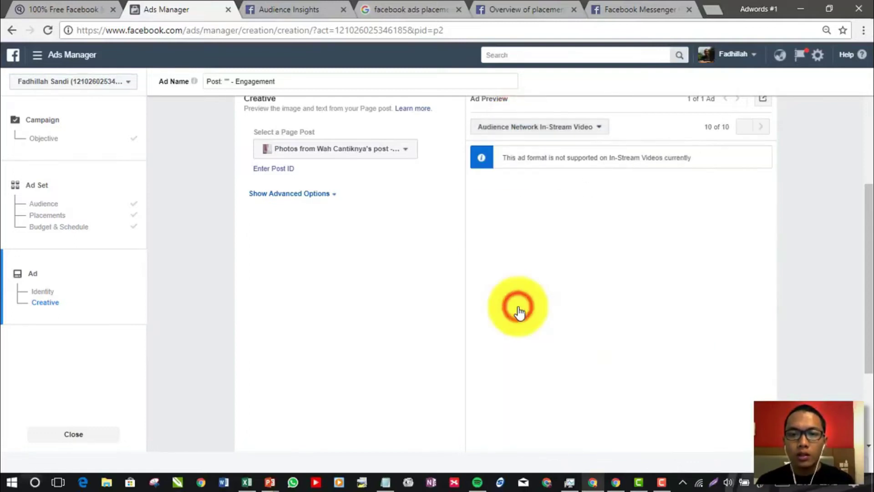
Return to the ad set's placements and set the device types to Mobile Only
scroll(363, 200, "up", 5)
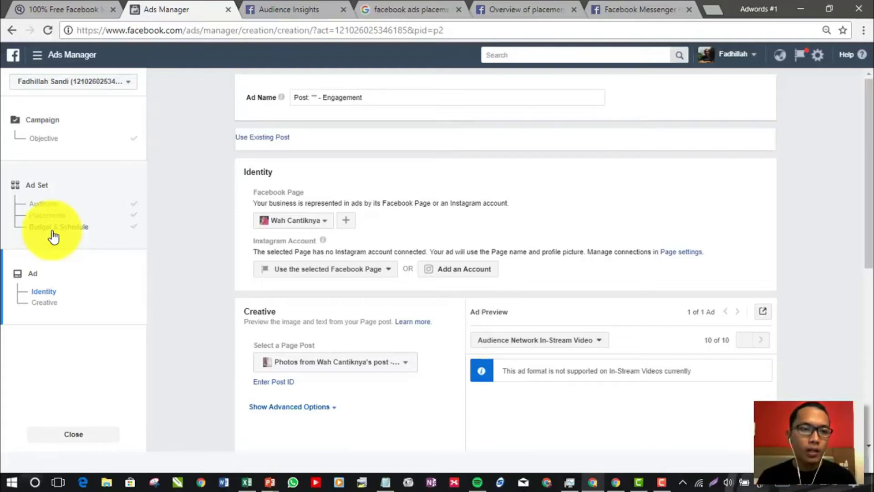
left_click(51, 214)
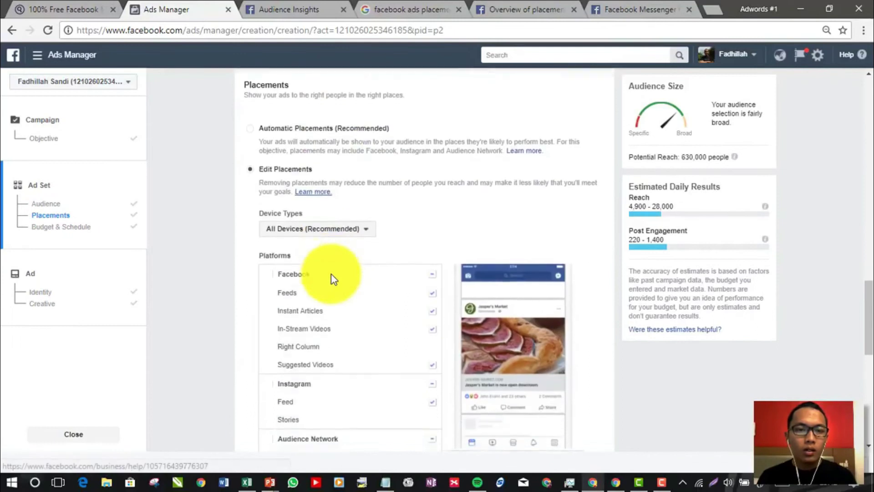
left_click(329, 228)
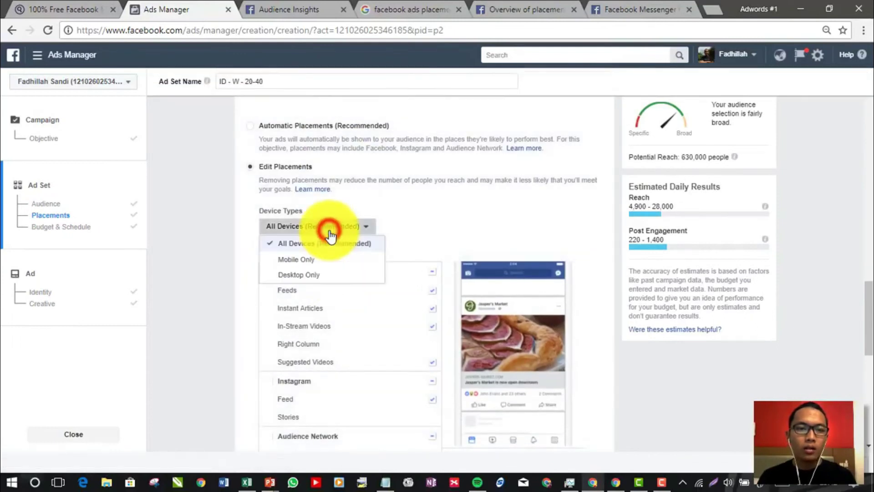
left_click(332, 205)
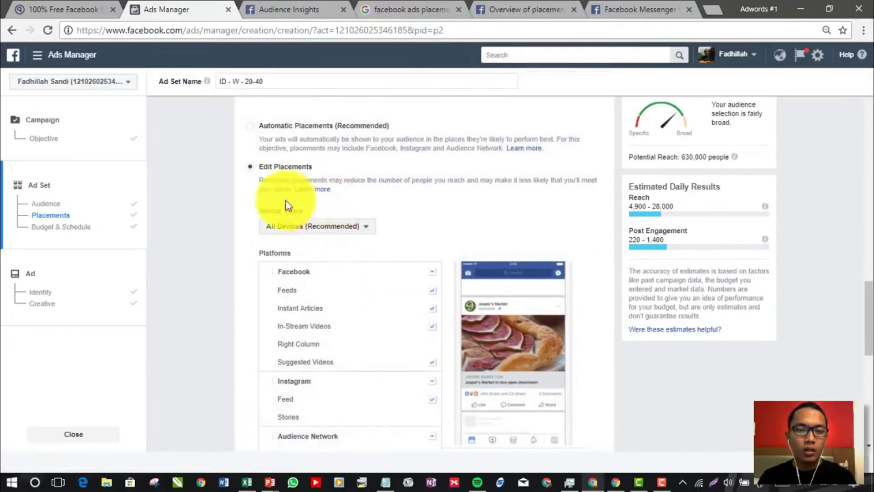
left_click(308, 226)
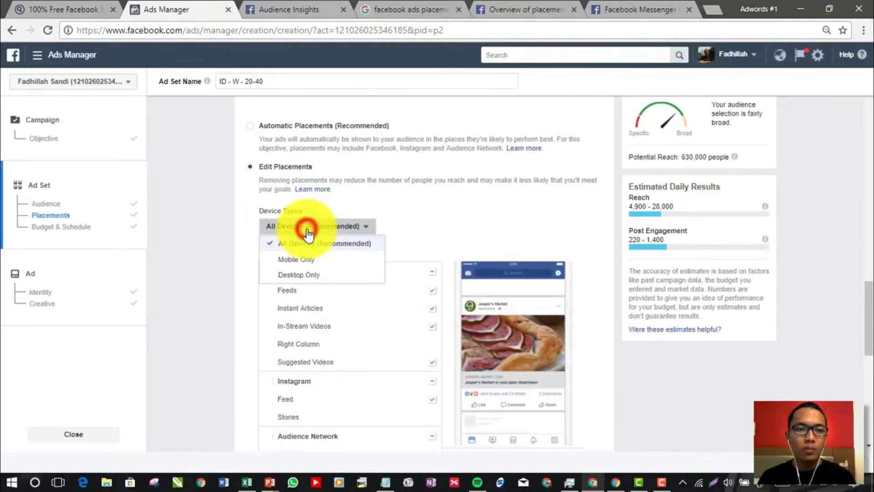
left_click(312, 260)
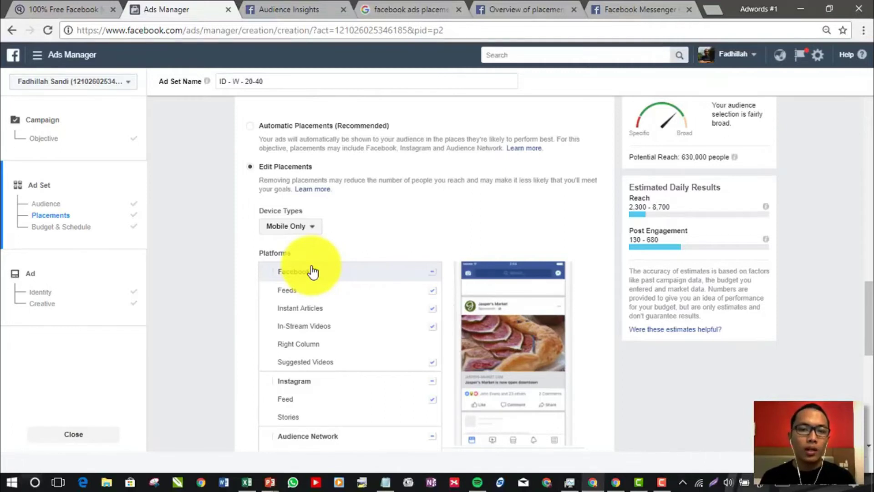
Switch the ad set's device types to Desktop Only to compare the estimates, and set them back to Mobile Only
left_click(300, 230)
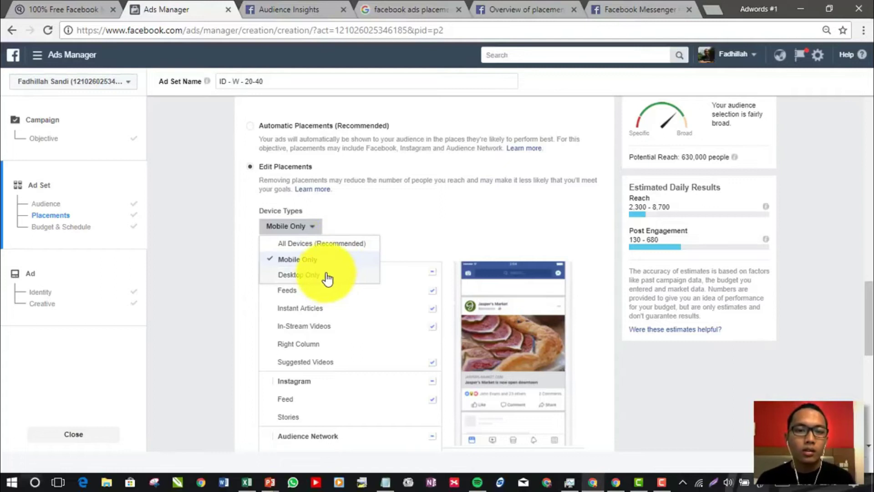
left_click(322, 257)
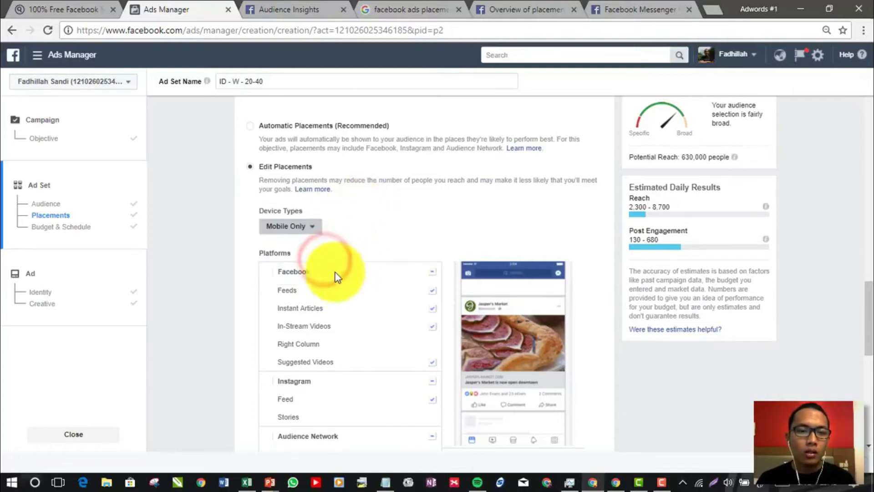
left_click(307, 227)
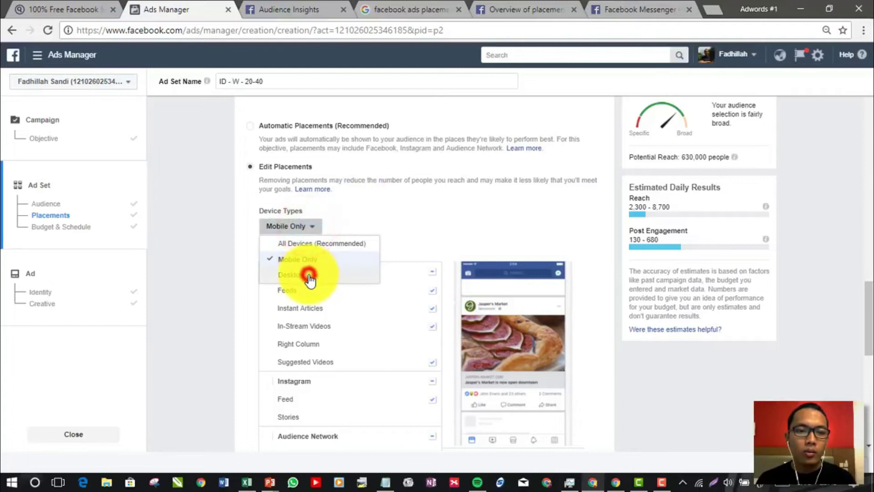
left_click(310, 276)
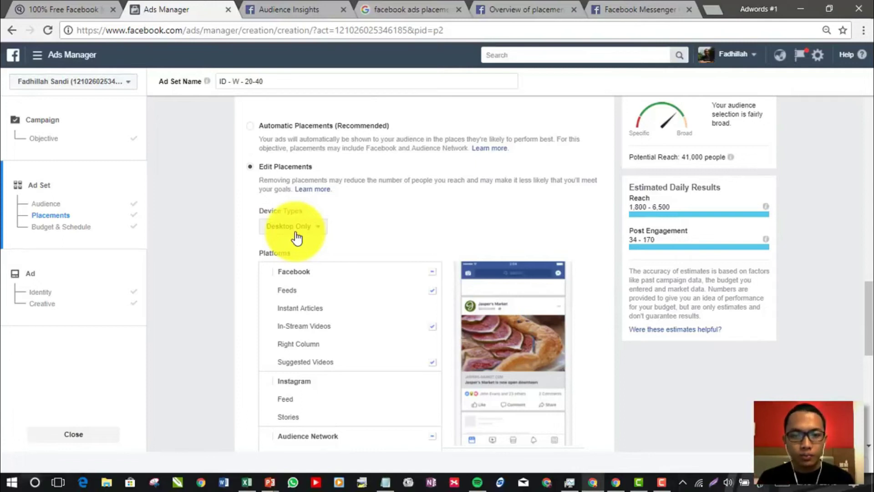
left_click(297, 237)
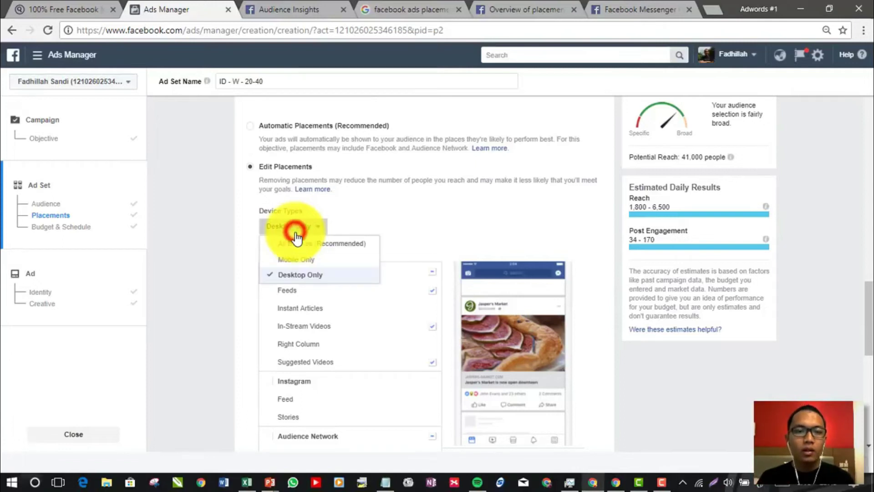
left_click(350, 262)
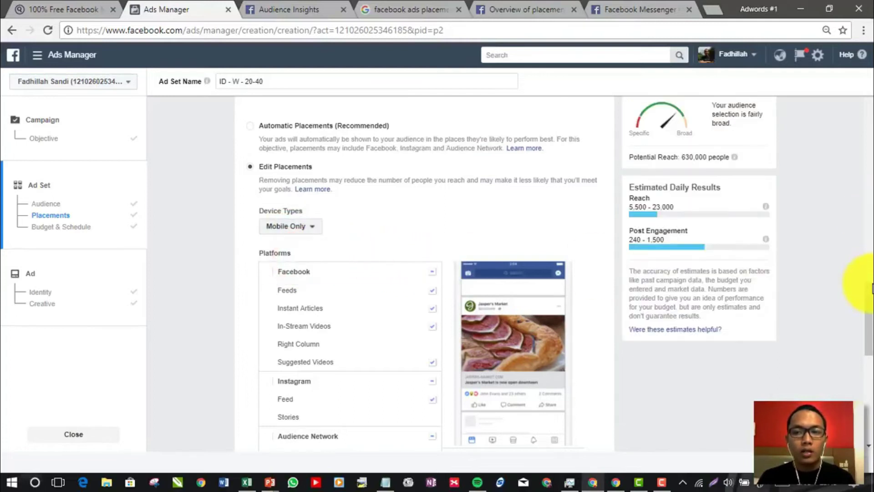
Deselect Facebook Instant Articles, In-Stream Videos and Suggested Videos, plus Instagram and Audience Network, keeping only Facebook Feeds as a placement
scroll(870, 287, "down", 3)
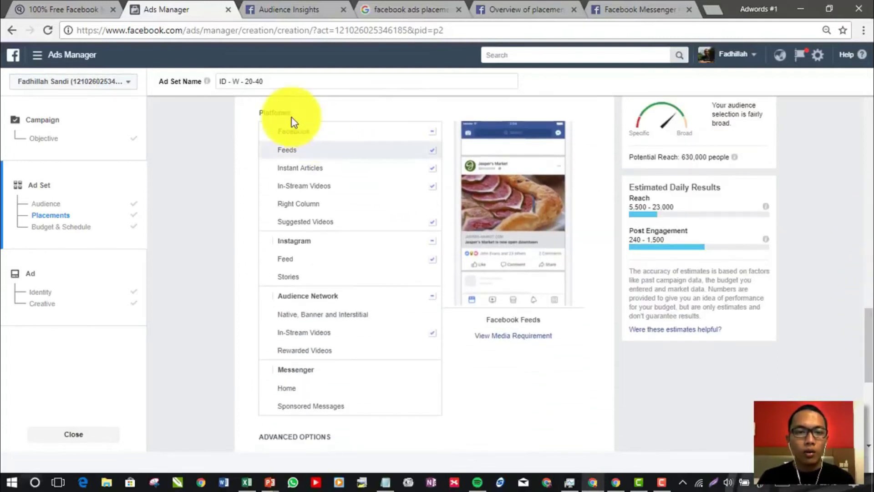
double_click(278, 113)
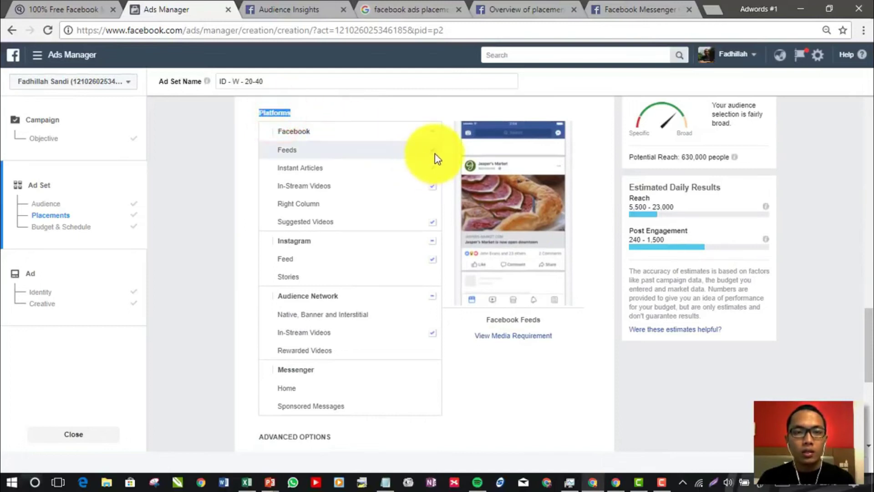
left_click(433, 168)
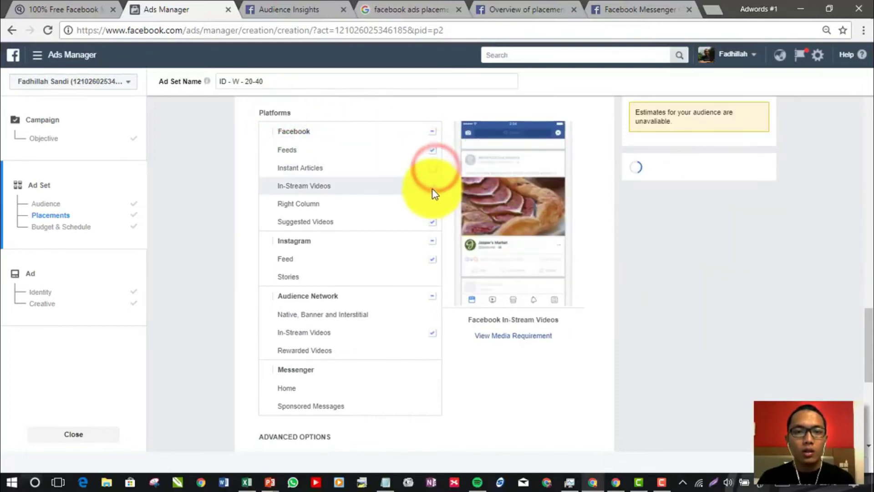
left_click(432, 186)
left_click(433, 222)
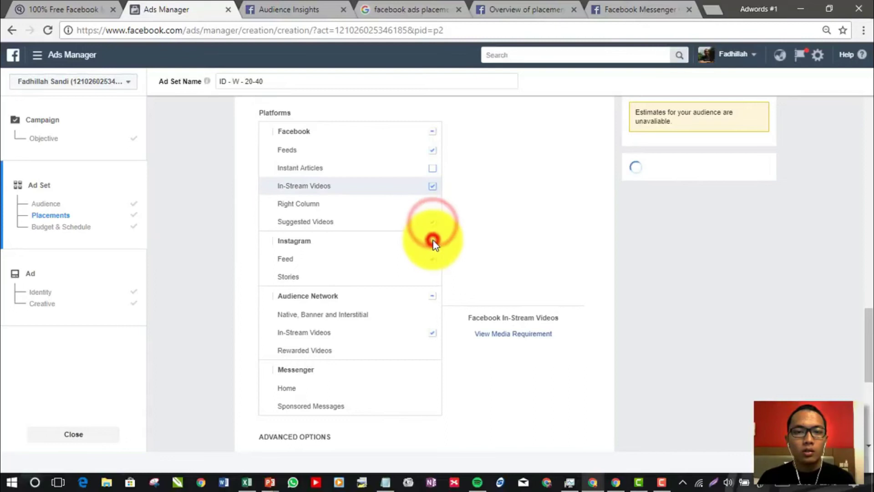
left_click(432, 240)
left_click(433, 296)
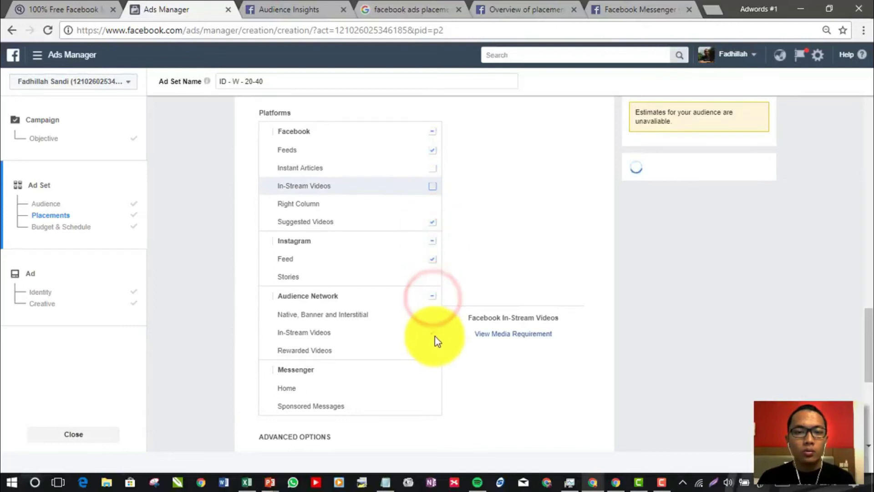
left_click(433, 333)
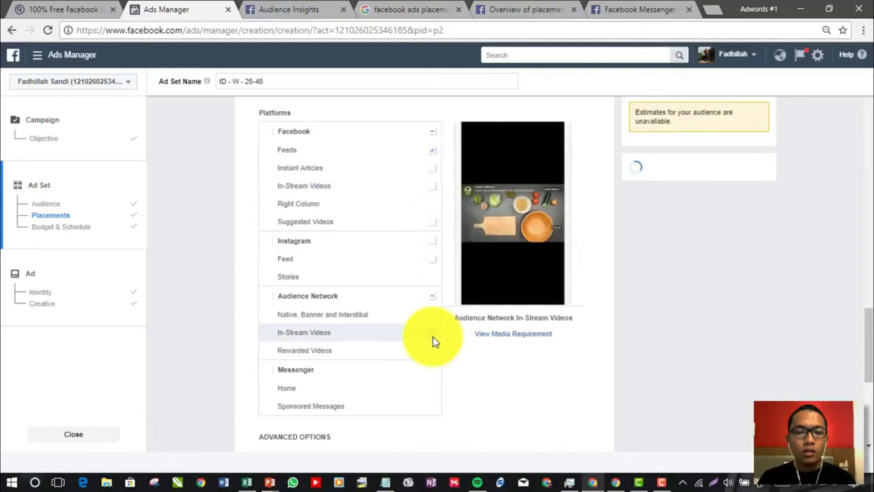
left_click(433, 332)
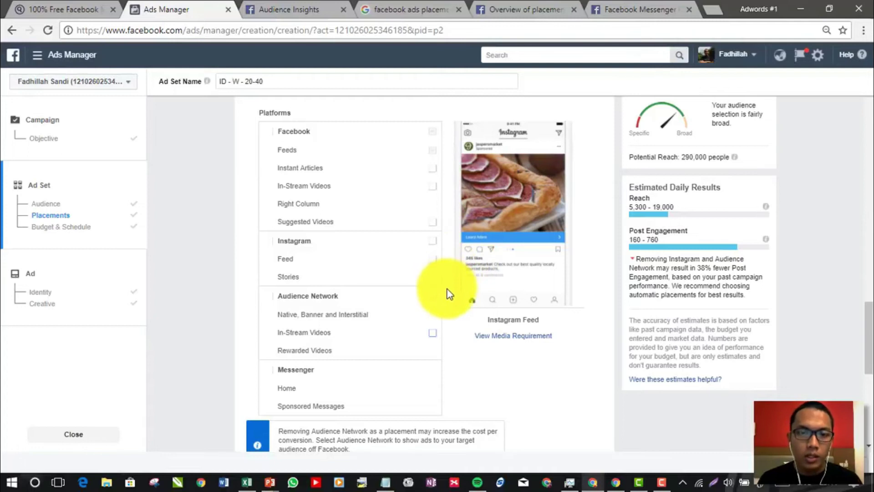
Expand the Specific Mobile Devices & Operating Systems settings in the placements' advanced options
scroll(399, 305, "down", 3)
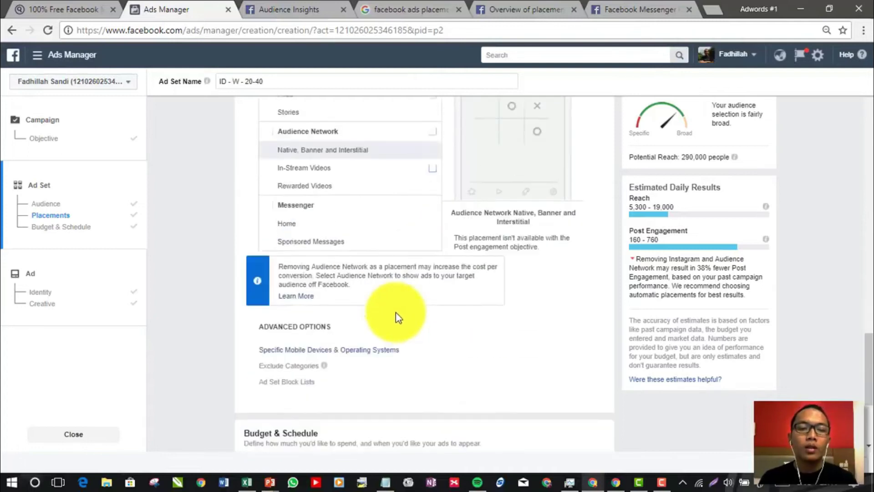
scroll(396, 307, "up", 4)
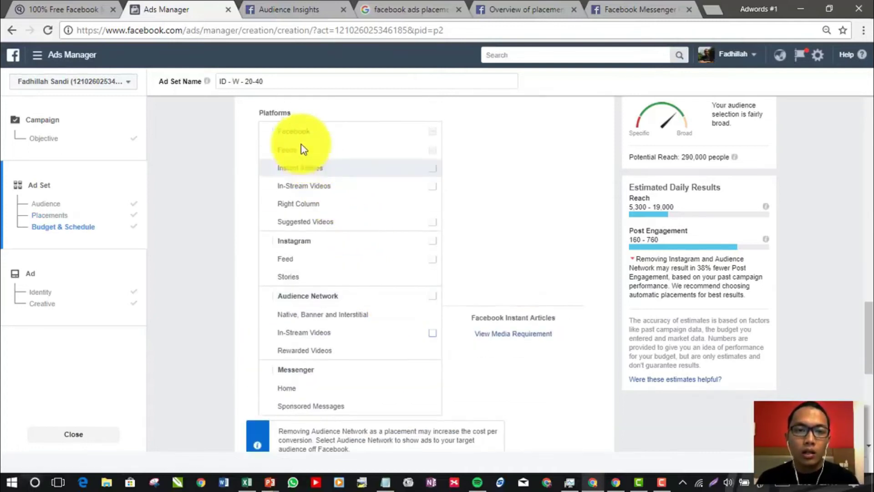
scroll(338, 189, "down", 4)
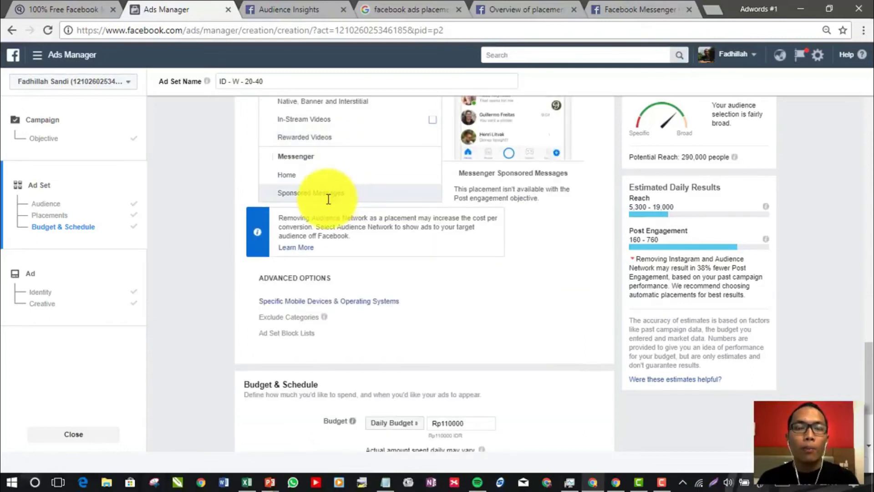
scroll(526, 279, "up", 4)
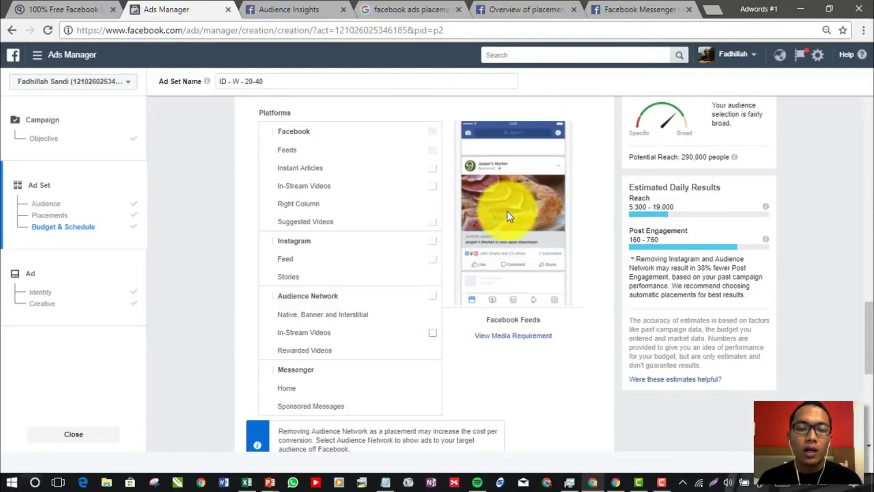
scroll(390, 233, "down", 5)
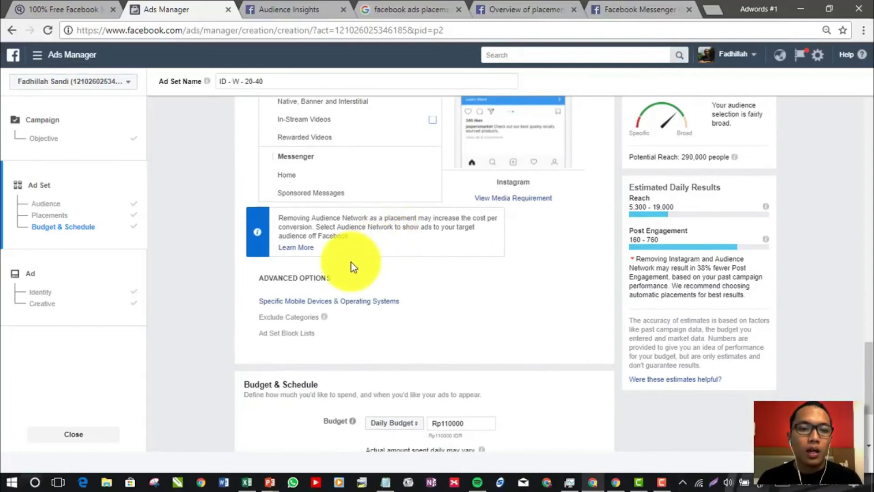
left_click(339, 302)
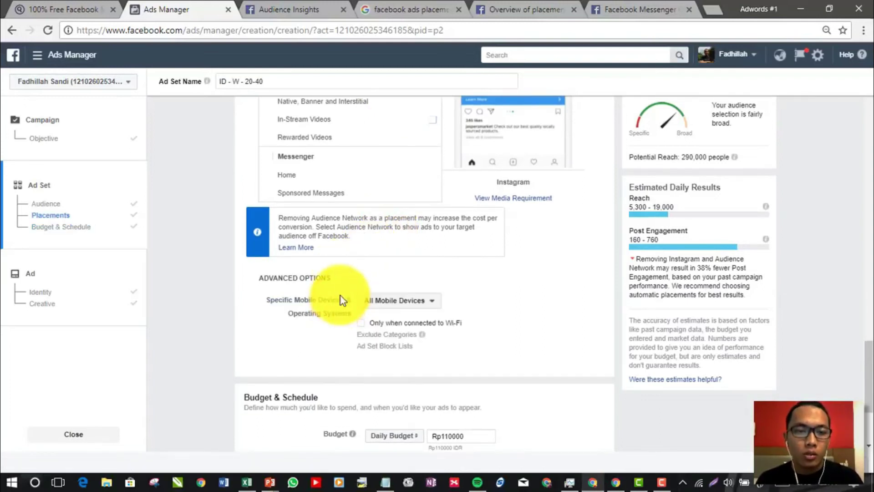
Examine the available choices for specific mobile devices and operating systems, keeping All Mobile Devices selected
scroll(340, 288, "up", 10)
scroll(309, 240, "down", 10)
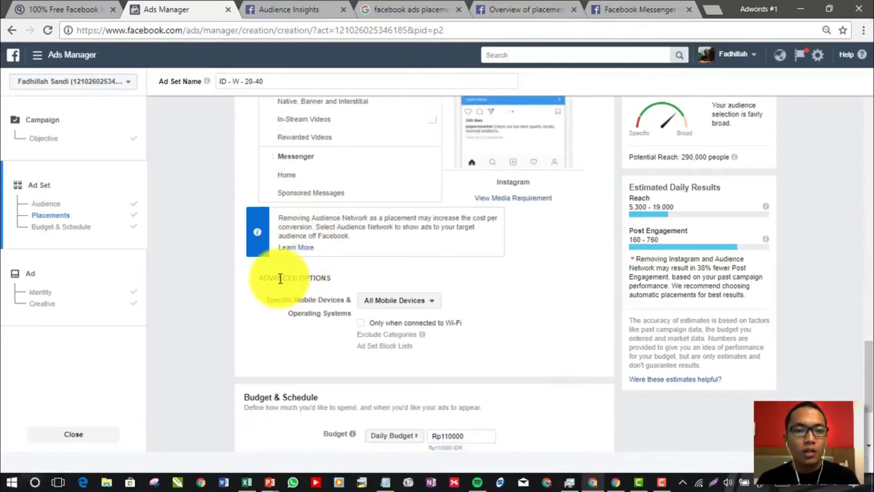
left_click_drag(250, 276, 321, 279)
left_click(349, 278)
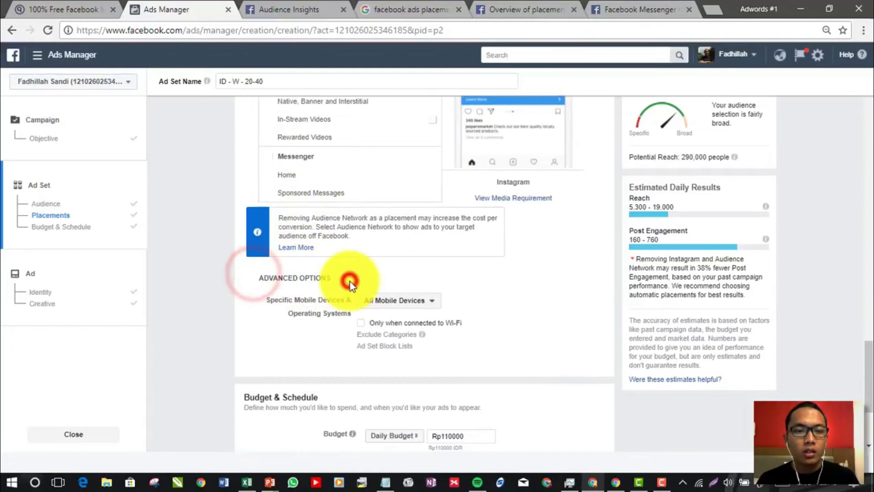
left_click(370, 300)
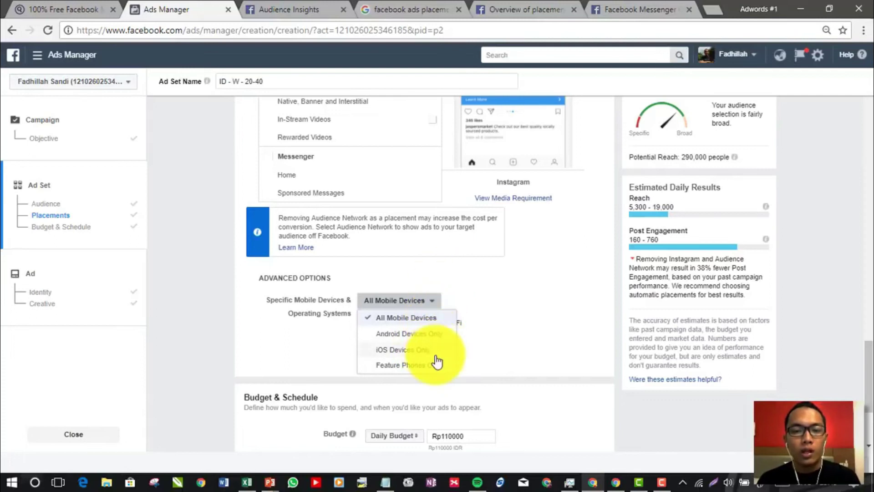
left_click(453, 270)
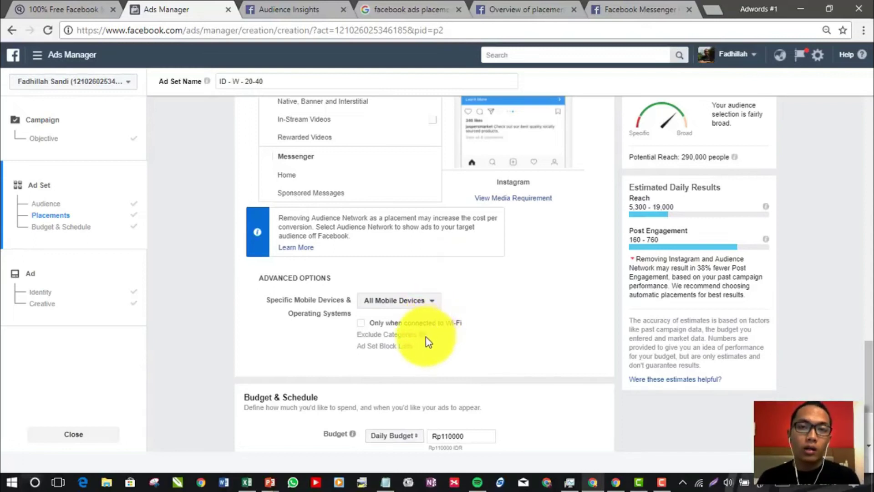
Turn the Only when connected to Wi-Fi restriction on and off again, and recheck the mobile device choices
mouse_move(423, 337)
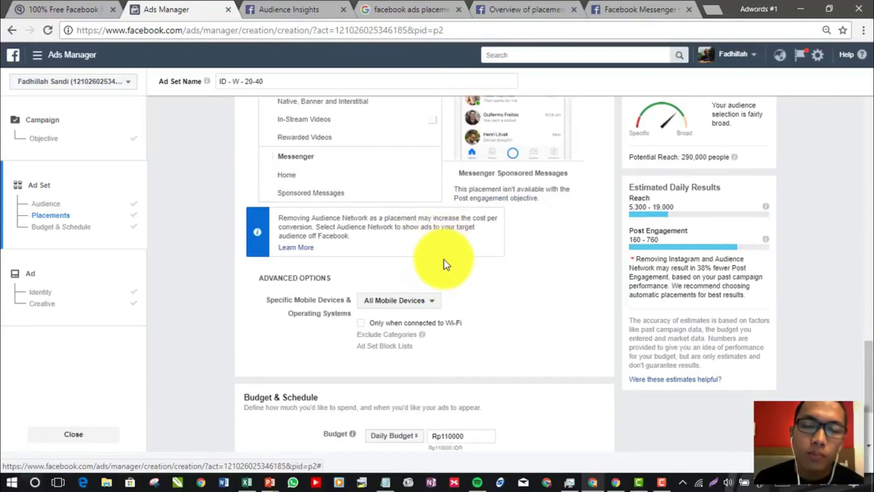
left_click(463, 322)
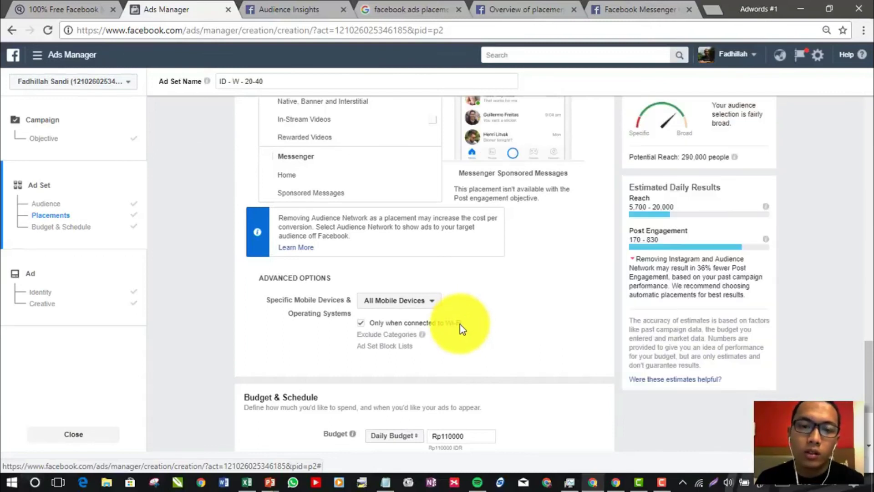
left_click(433, 324)
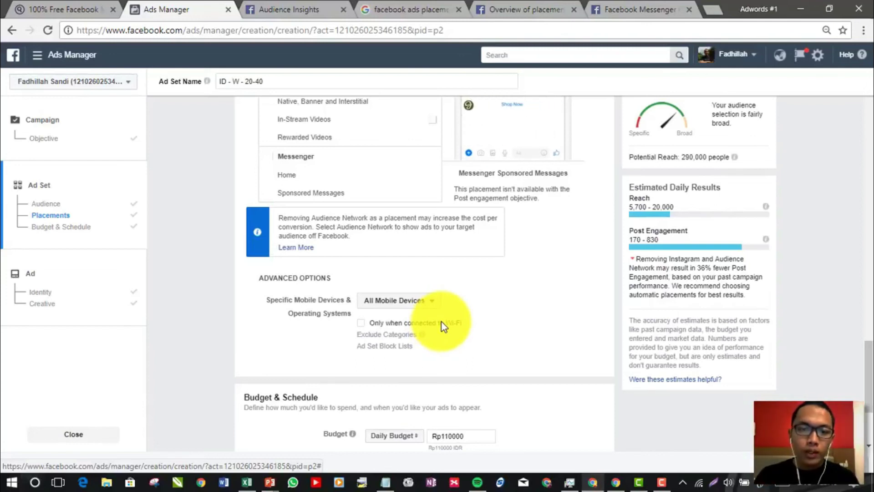
left_click(386, 298)
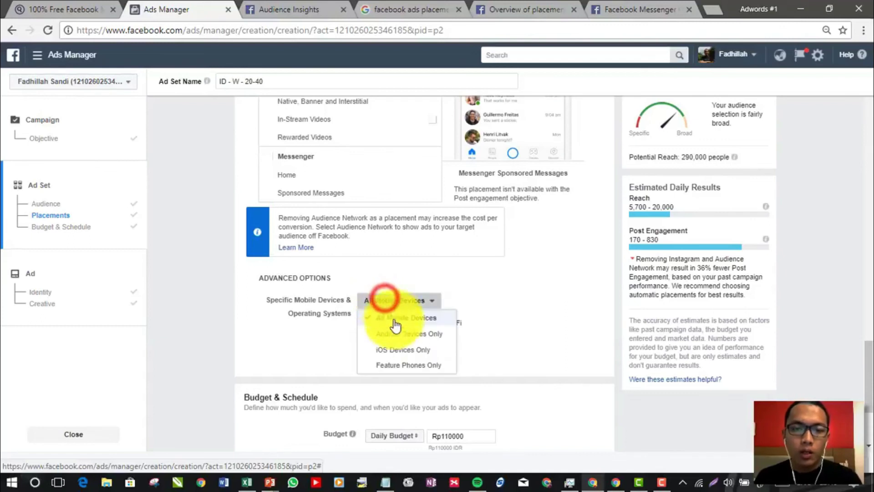
left_click(495, 295)
Review the Budget & Schedule section and the ad set's placement, device type and platform settings
scroll(502, 288, "down", 2)
scroll(501, 289, "down", 1)
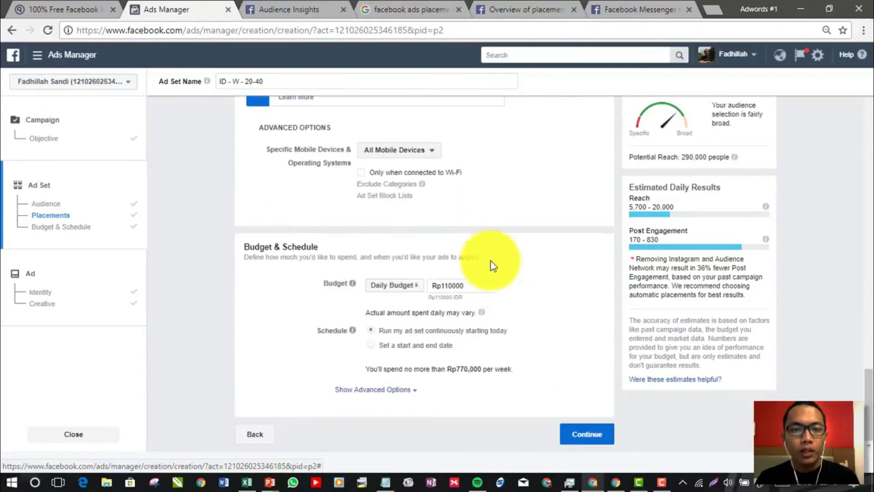
scroll(445, 154, "up", 4)
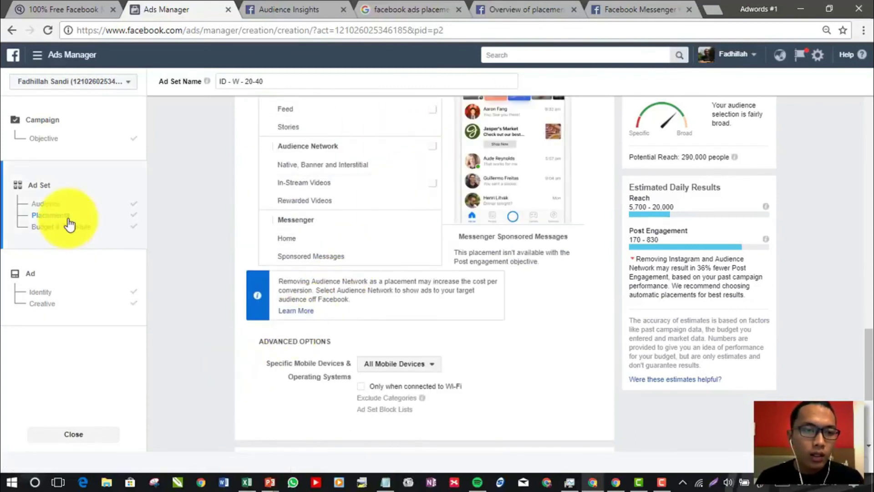
scroll(319, 410, "down", 4)
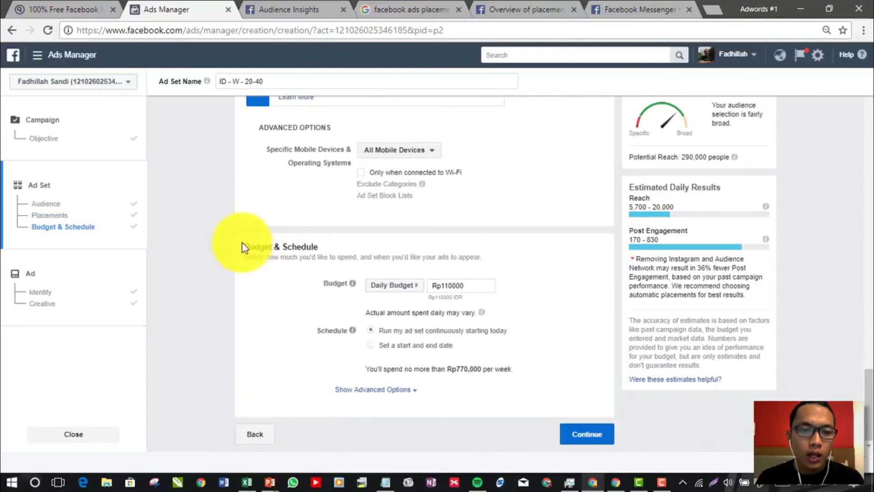
scroll(401, 254, "up", 2)
scroll(403, 256, "up", 8)
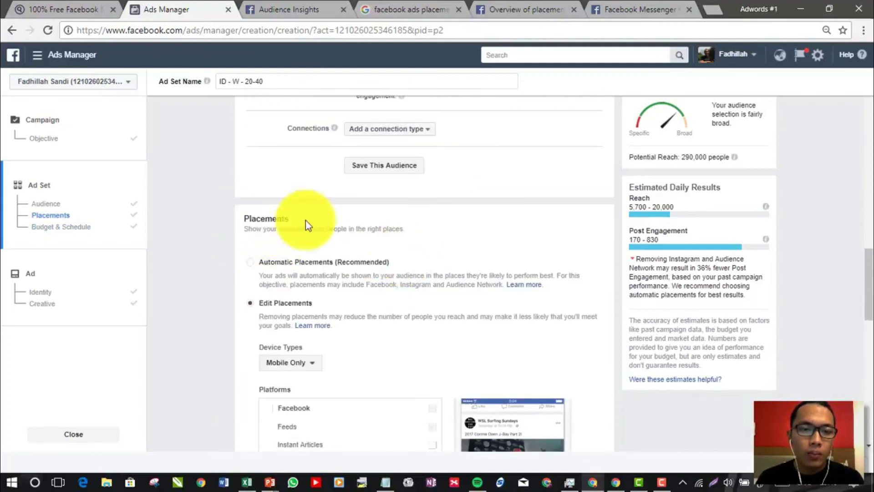
scroll(613, 310, "down", 5)
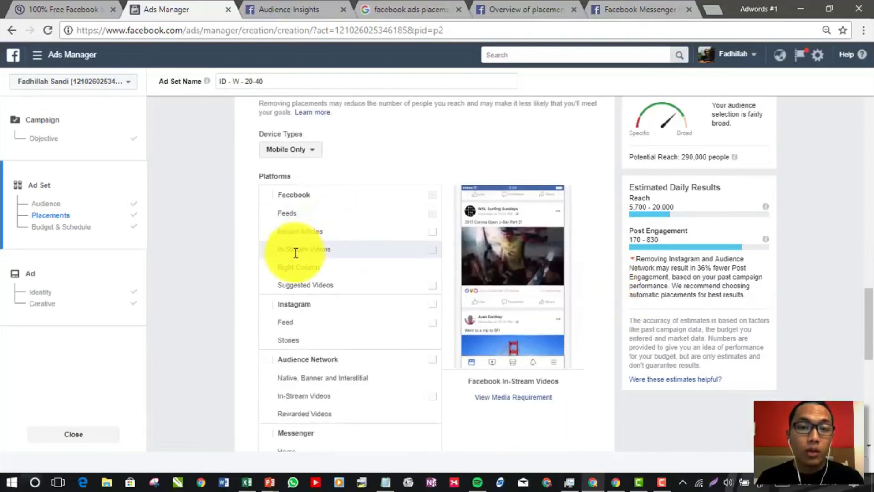
scroll(286, 267, "up", 9)
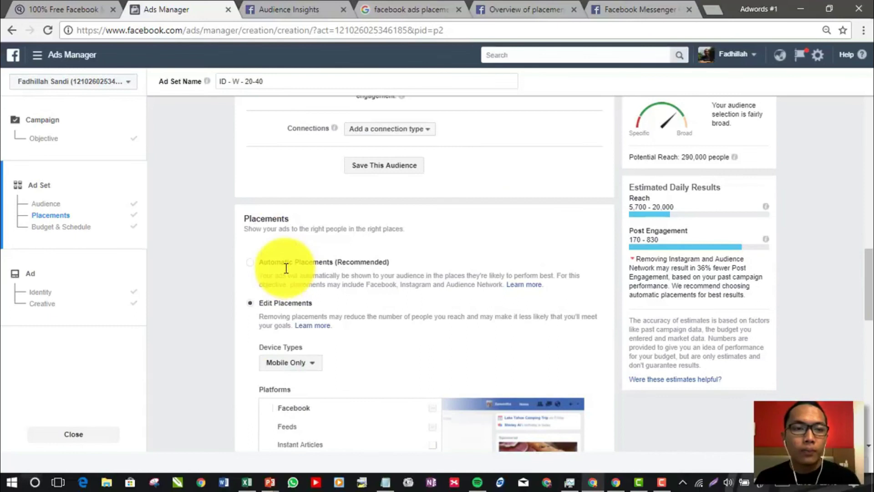
scroll(284, 255, "down", 1)
scroll(288, 257, "down", 9)
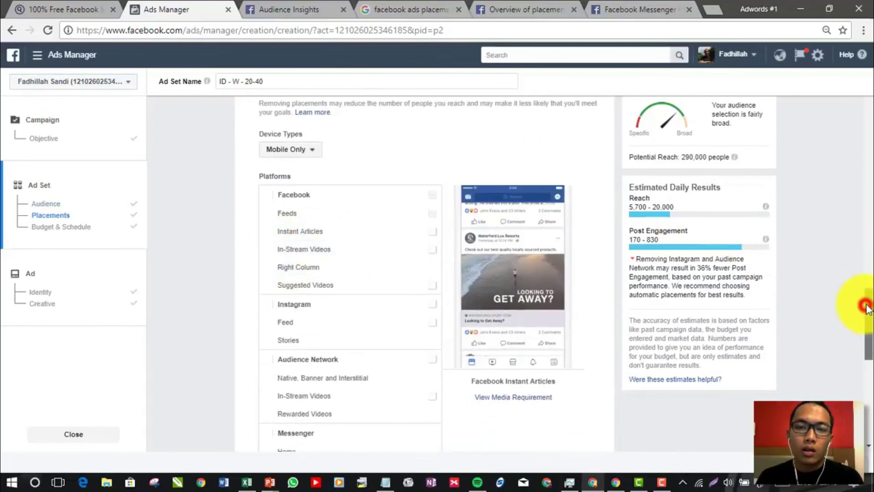
scroll(867, 303, "up", 1)
scroll(868, 301, "up", 2)
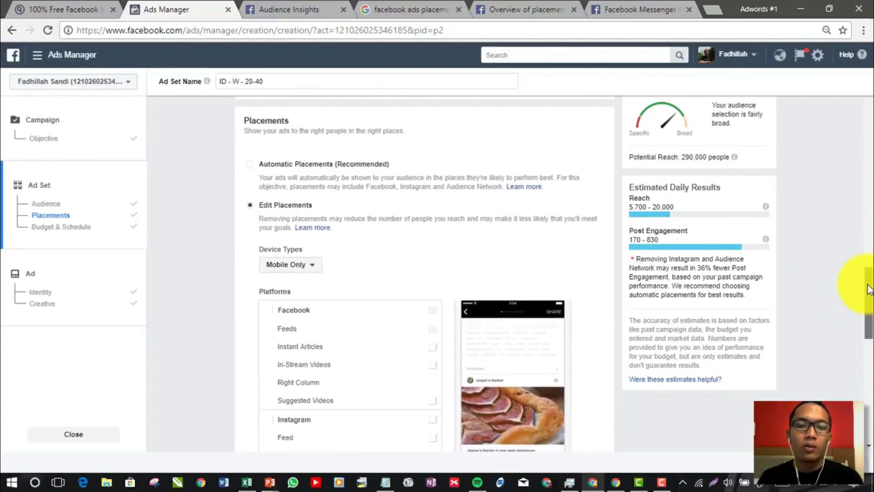
Review the Facebook, Instagram, Audience Network and Messenger placements, then check the advanced options and the Budget & Schedule settings
left_click(402, 324)
left_click(385, 330)
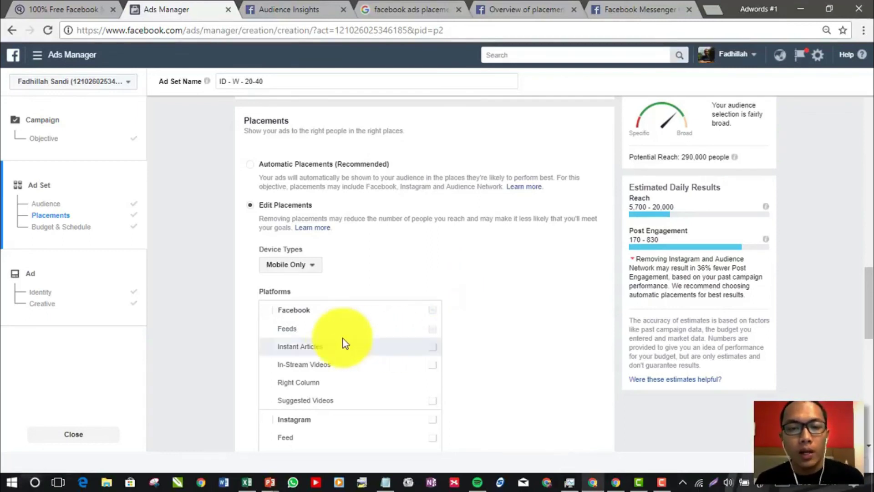
mouse_move(318, 363)
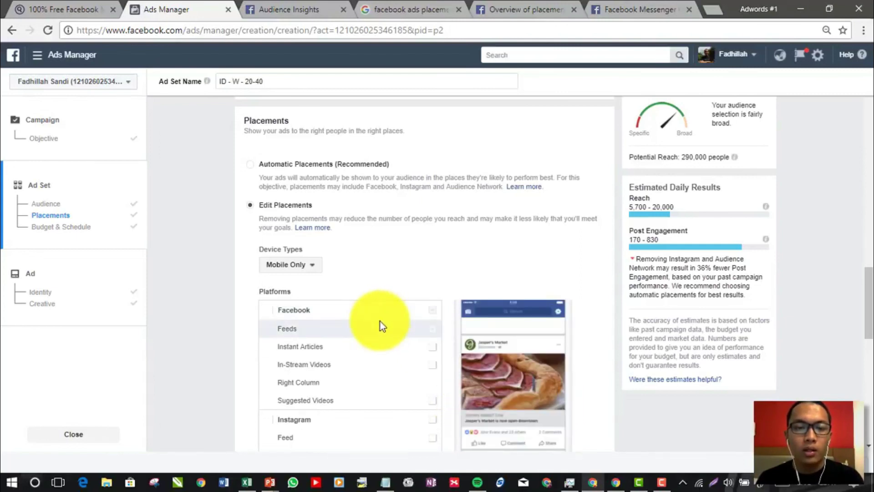
scroll(422, 307, "down", 5)
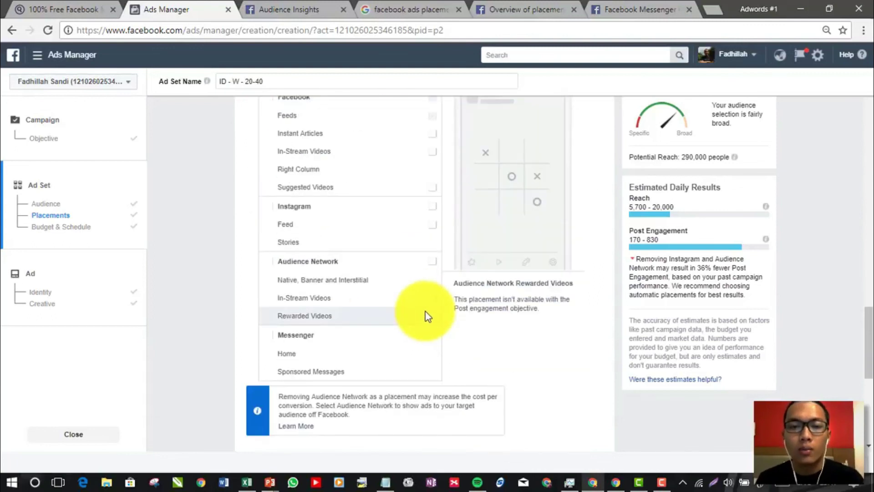
scroll(422, 333, "down", 8)
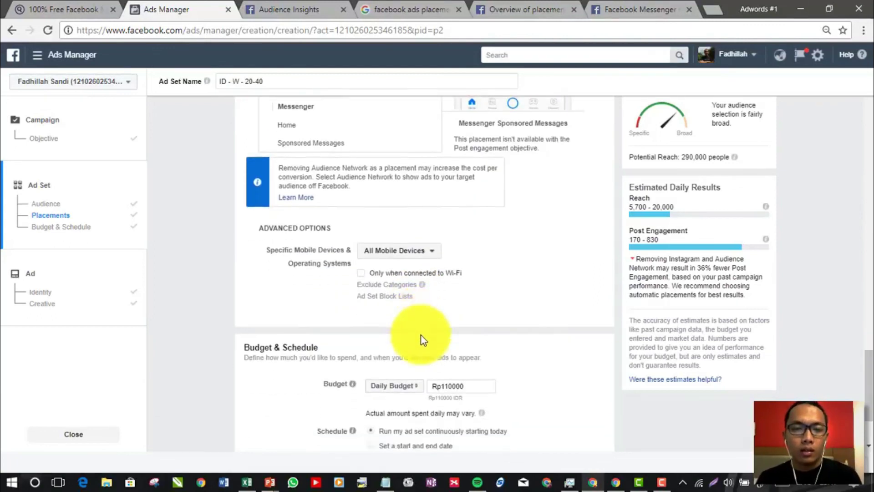
scroll(422, 335, "up", 10)
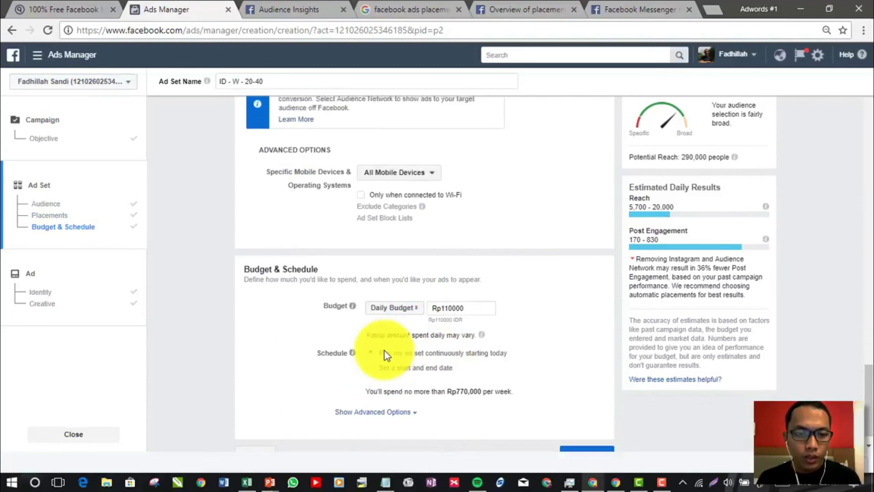
scroll(381, 371, "down", 4)
Switch to the Formula FB Ads.pptx presentation's editing window in PowerPoint
left_click(270, 482)
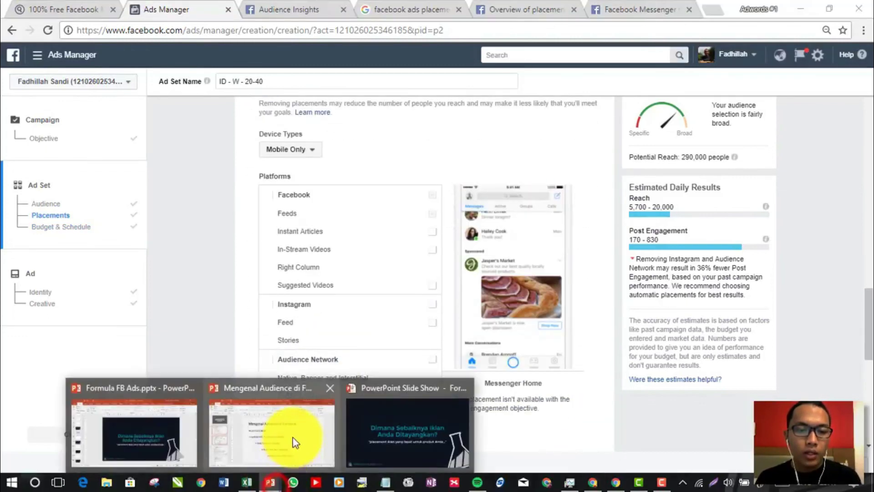
mouse_move(260, 442)
left_click(159, 437)
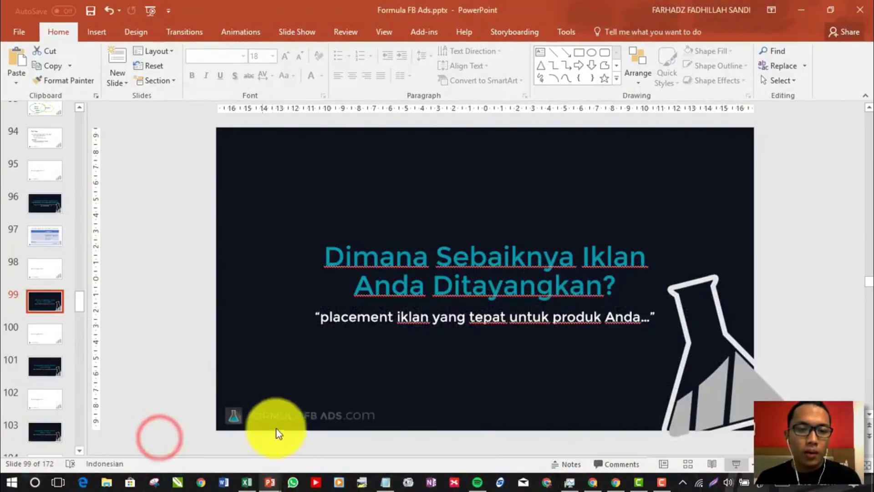